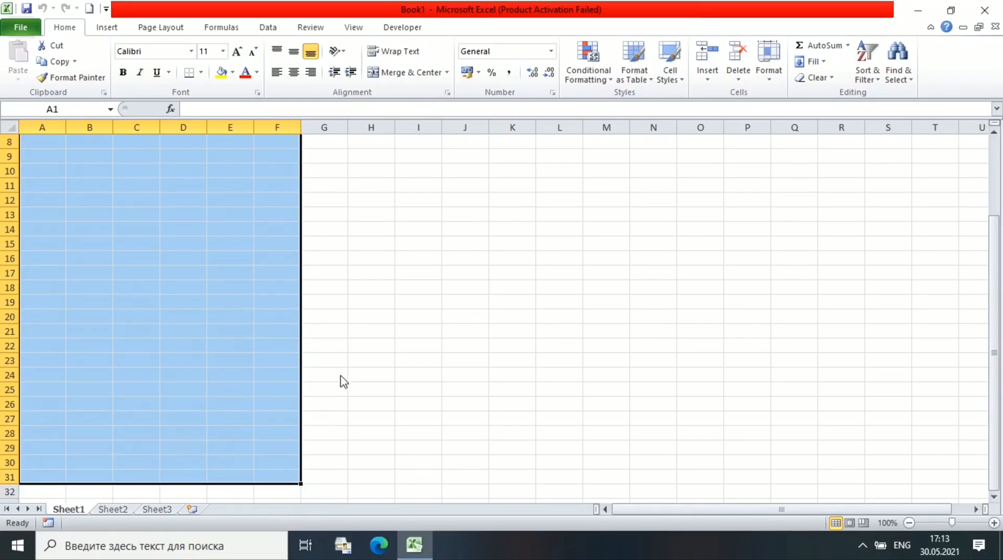
Step: Apply all borders to the selected cells A1:F31
scroll(5, 243, up, 3)
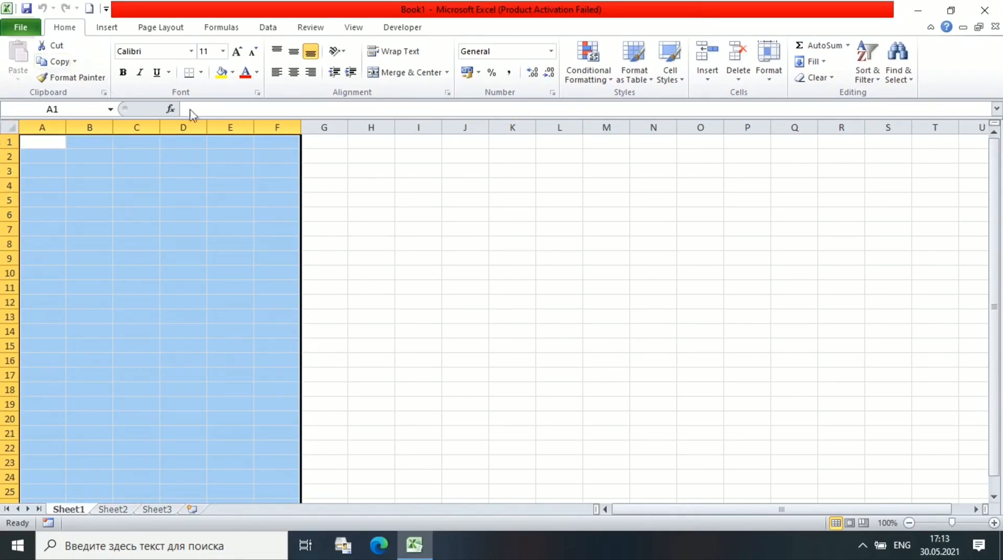
click(201, 73)
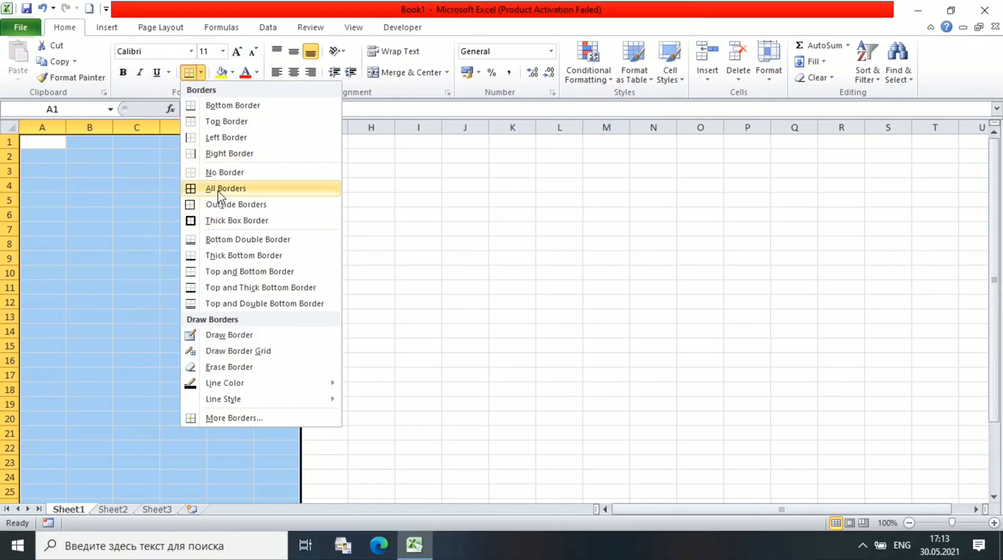
click(211, 189)
click(60, 147)
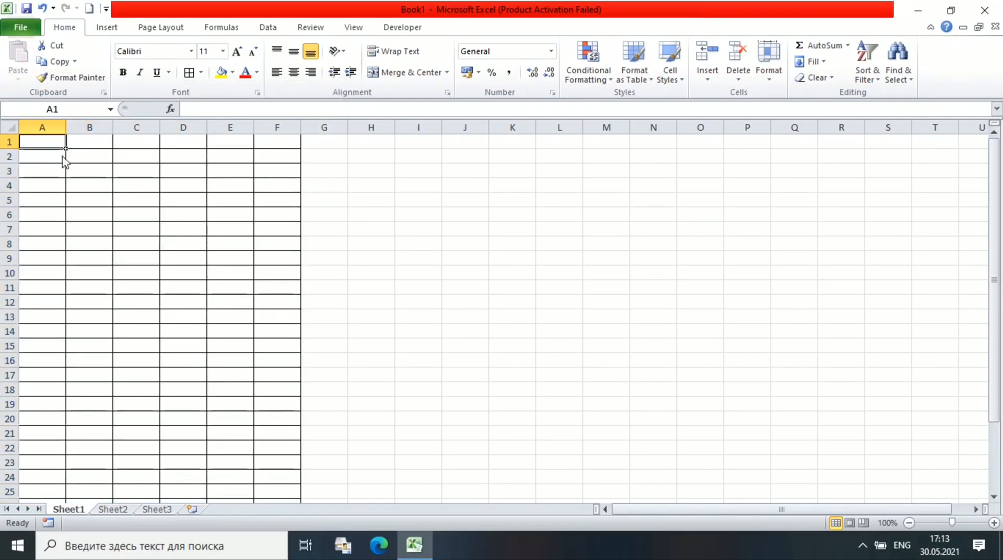
Step: Fill cells B1:B31 of the bordered table with yellow
click(84, 142)
drag(79, 146, 114, 487)
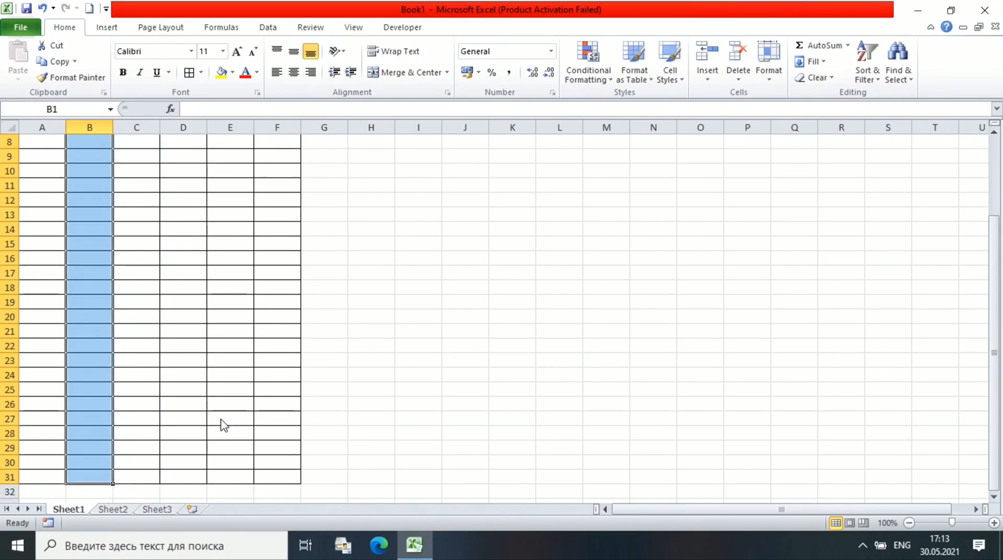
scroll(300, 392, up, 3)
click(233, 72)
click(255, 178)
click(233, 72)
click(242, 178)
Step: Fill cells C1:C31 of the bordered table with green
click(135, 200)
drag(137, 141, 142, 496)
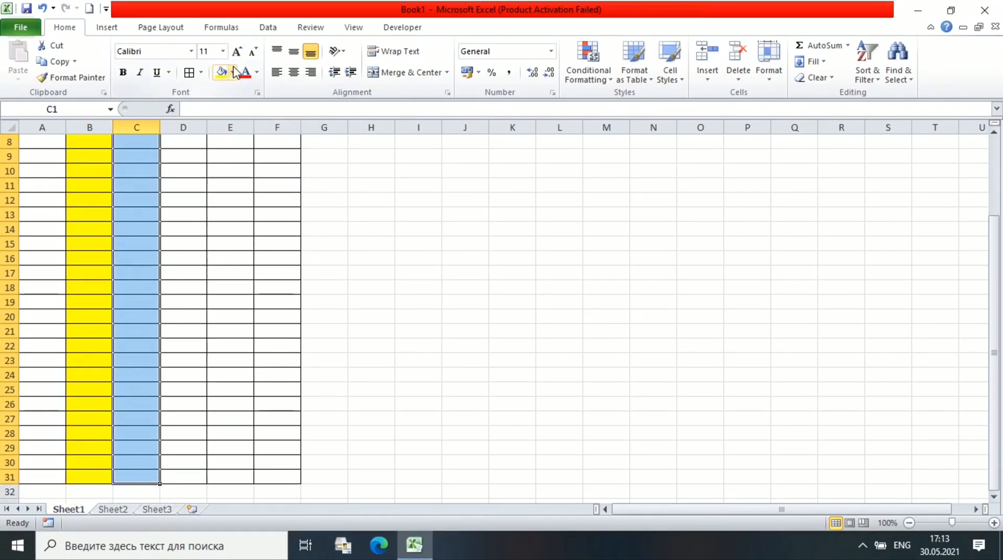
click(232, 72)
click(267, 177)
scroll(179, 215, up, 3)
Step: Fill the table's column D cells with red
click(183, 128)
click(233, 72)
click(218, 178)
Step: Fill the table's column E cells with light blue and its column F cells with tan
click(230, 128)
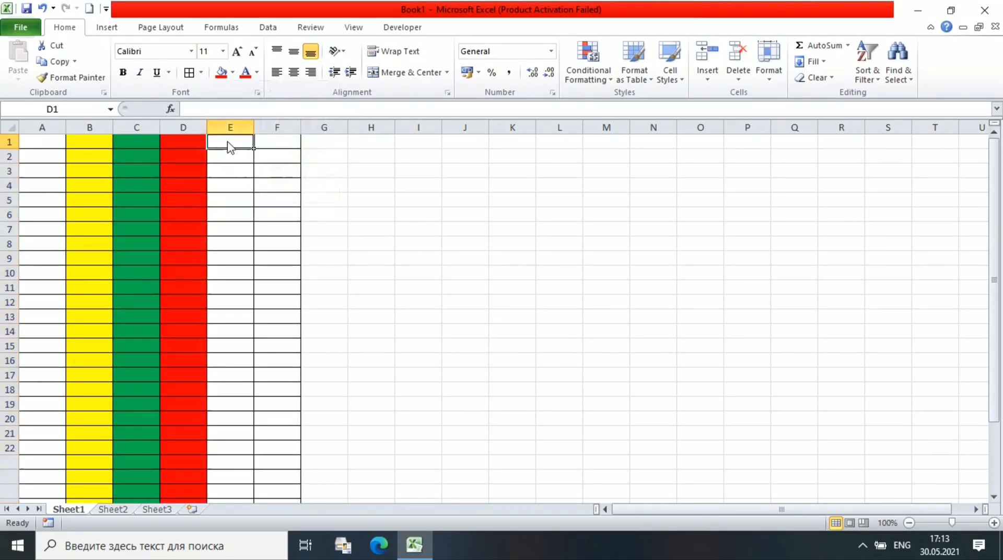
scroll(293, 355, down, 7)
scroll(292, 356, up, 7)
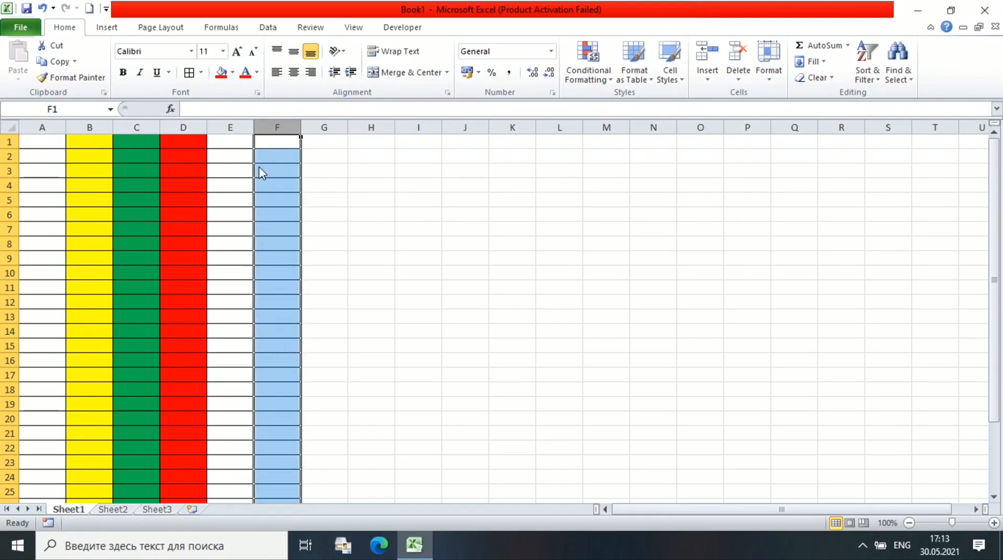
click(233, 72)
click(295, 179)
click(277, 128)
click(233, 72)
click(246, 121)
Step: Enter the headers GUN in cell A1 and SDELKA in cell B1
click(32, 144)
text(G)
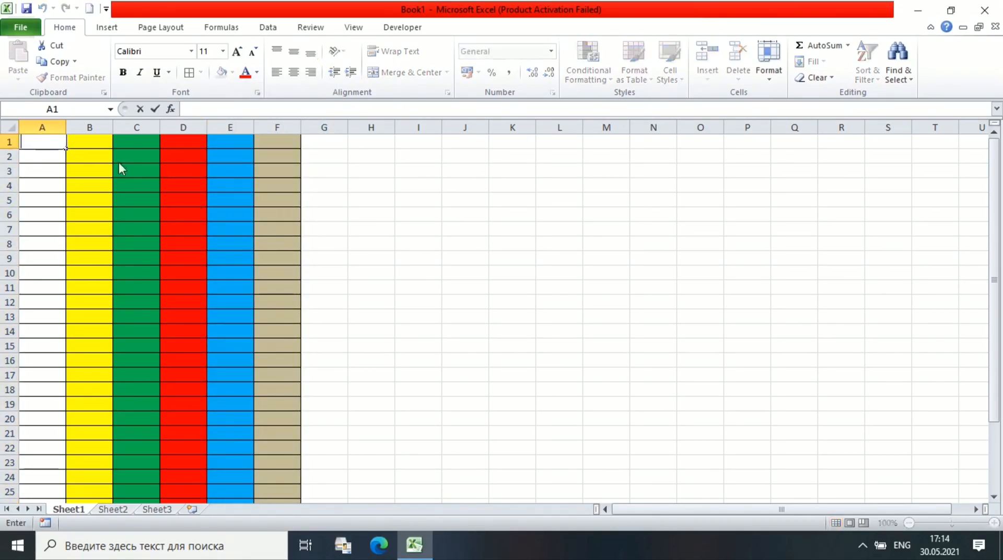
text(UN)
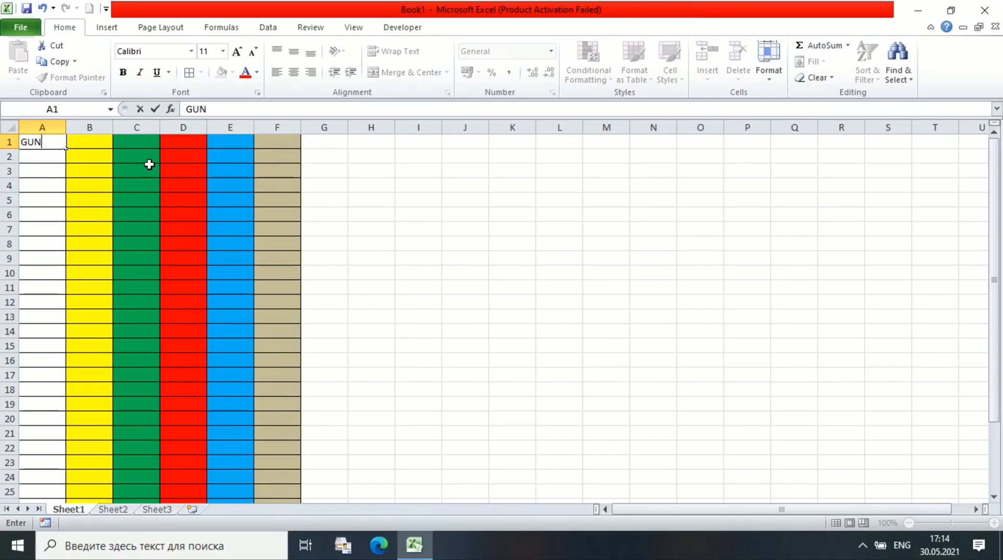
click(81, 142)
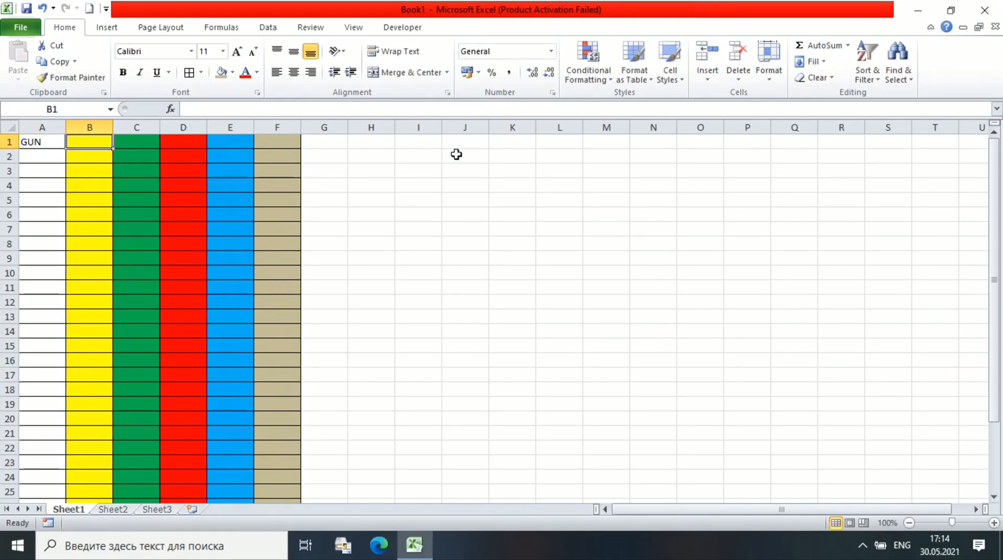
text(Sd)
key(BackSpace)
key(BackSpace)
text(DELKA)
key(Tab)
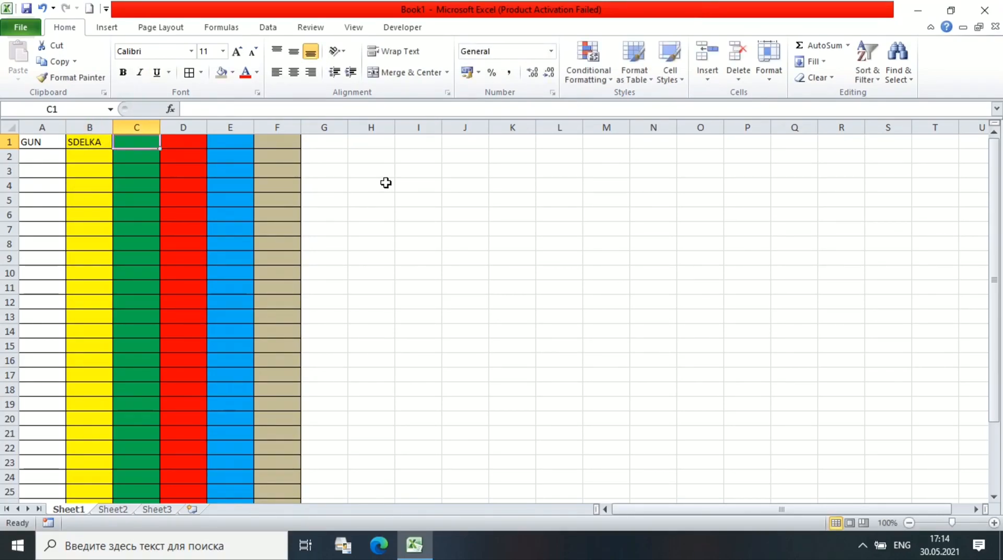
Step: Enter the headers PLYUS in cell C1 and MINUS in cell D1
key(F2)
text(PLYUS)
key(Tab)
text(MINUS)
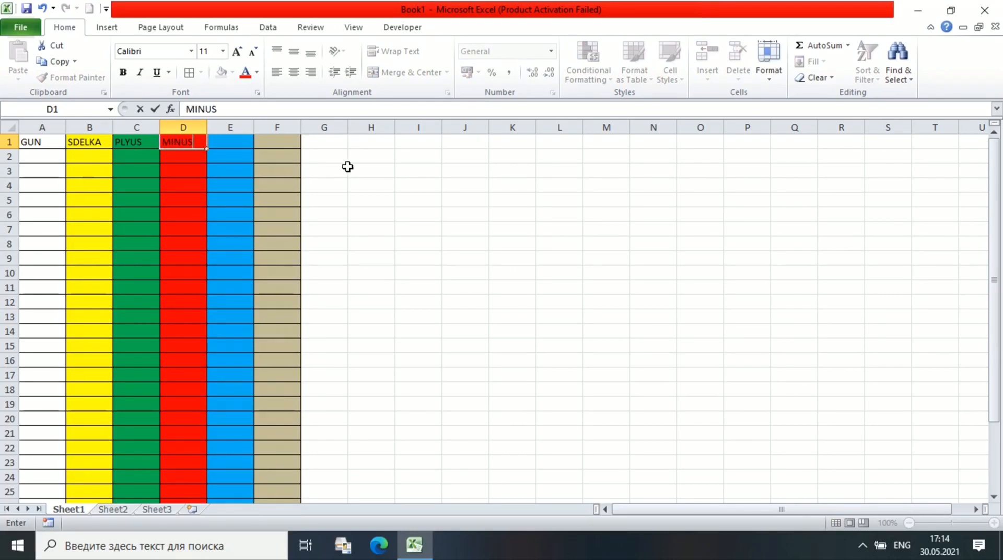
click(233, 144)
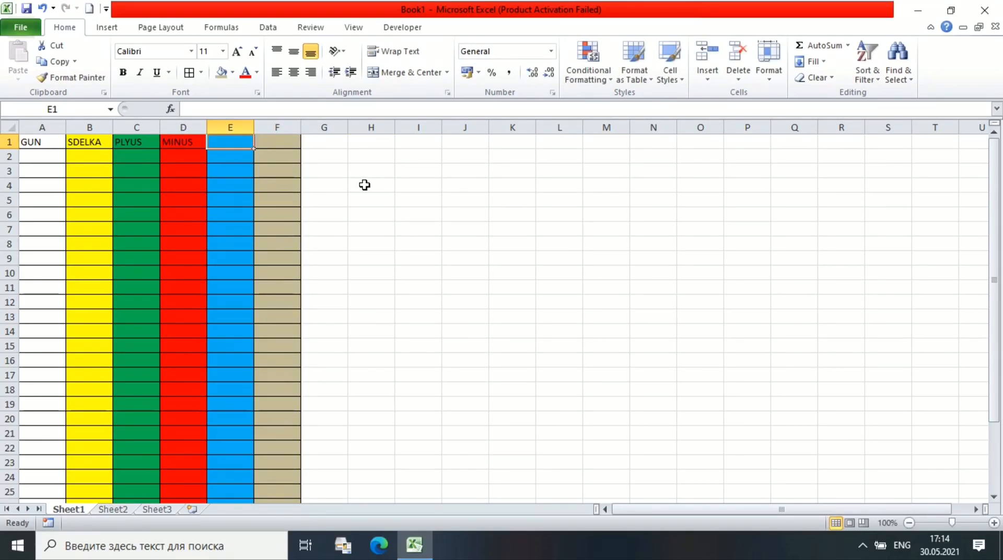
Step: Enter the headers GIRDEYJI in cell E1 and DEPOZIT in cell F1
text(GIRDEYJI)
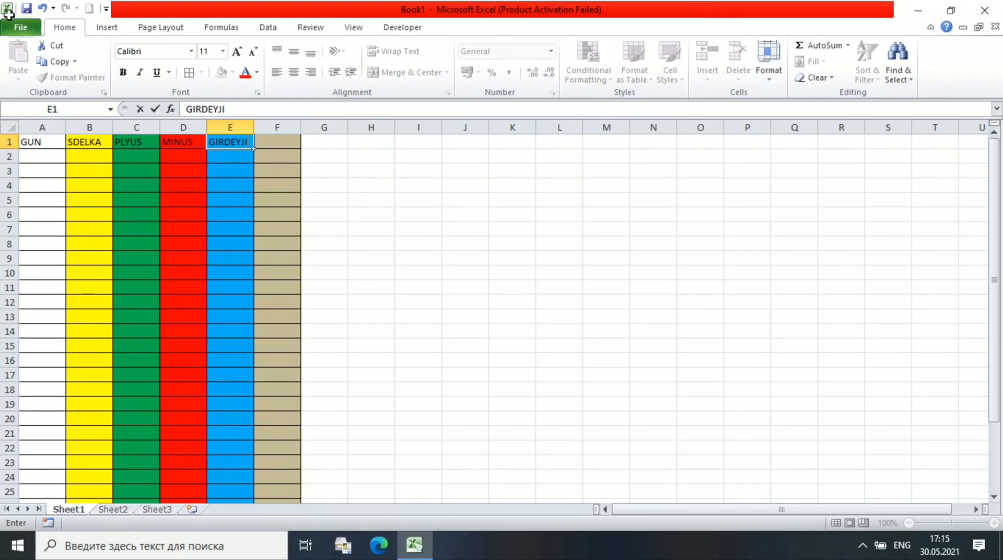
key(Tab)
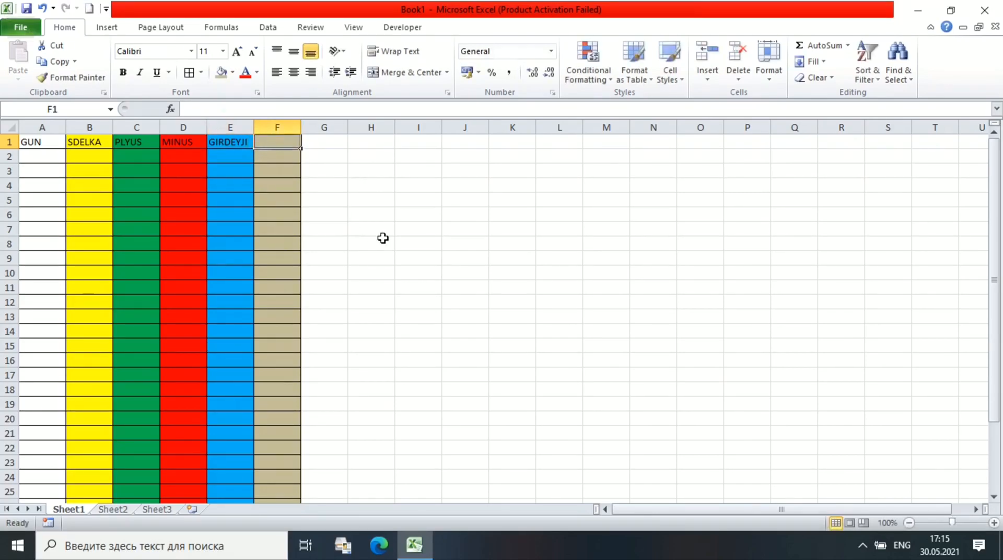
text(dEPOZIT)
click(258, 141)
key(BackSpace)
text(D)
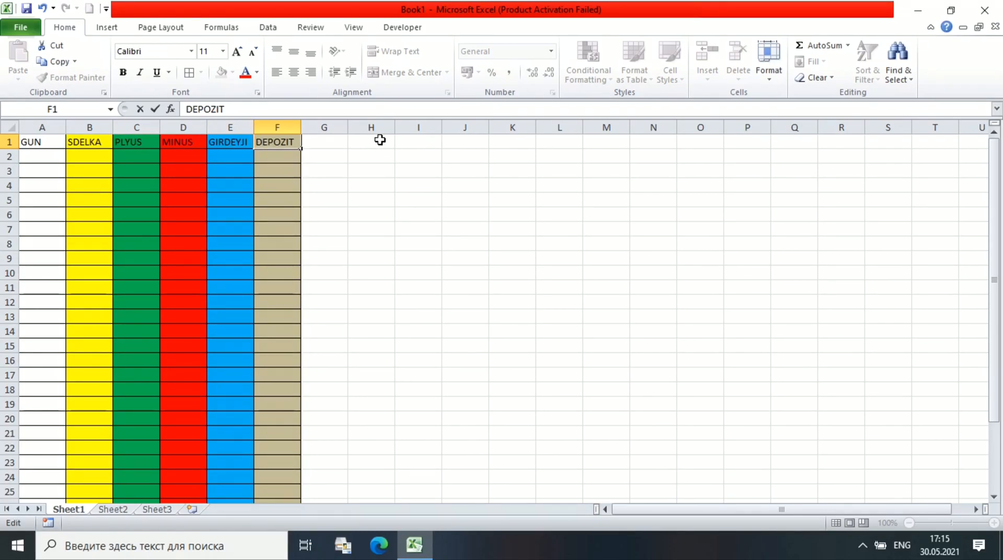
click(408, 145)
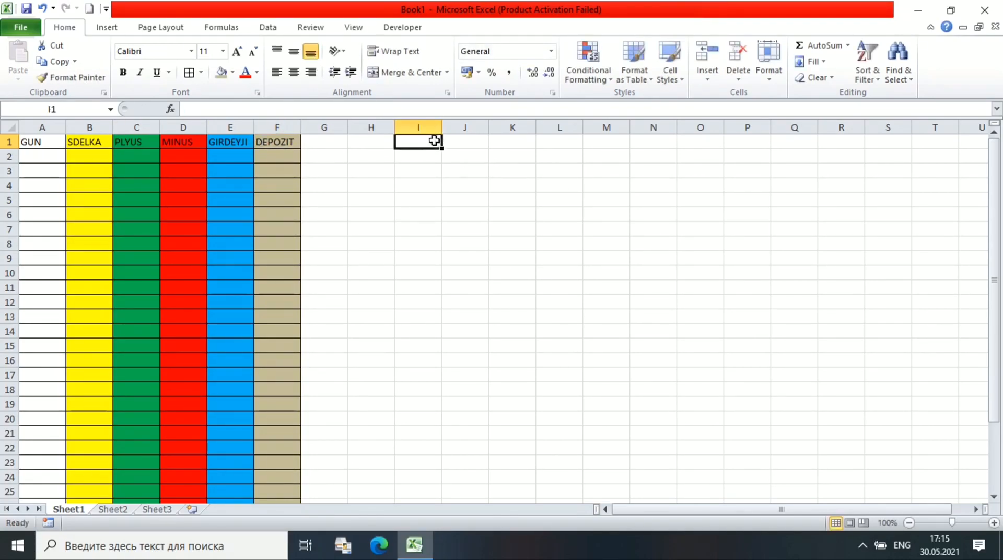
Step: Enter the month label IYUN in cell I1, beside the coloured table
double_click(434, 142)
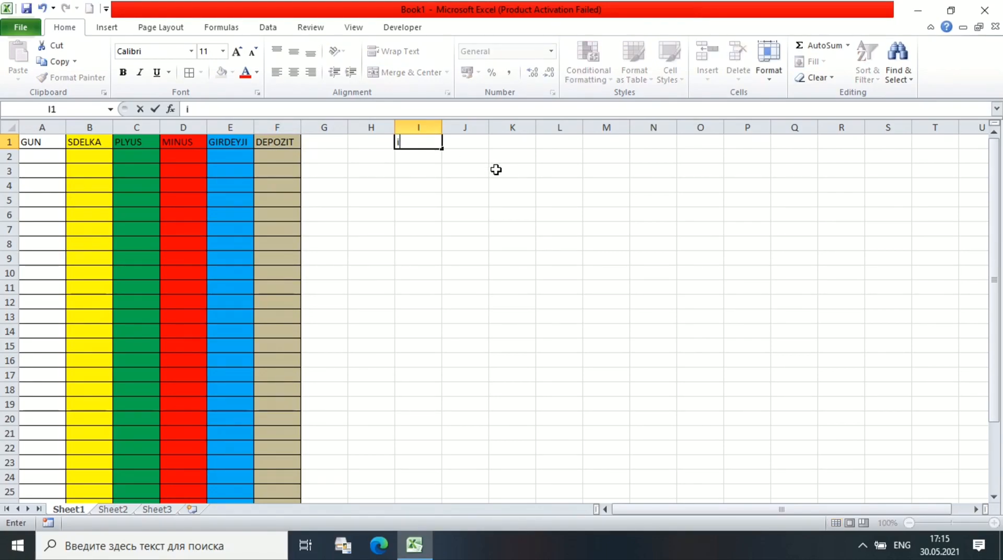
key(BackSpace)
text(YUN)
Step: Enter the amount 100$ in cell I2, below the month label
click(434, 155)
double_click(432, 155)
text(1000)
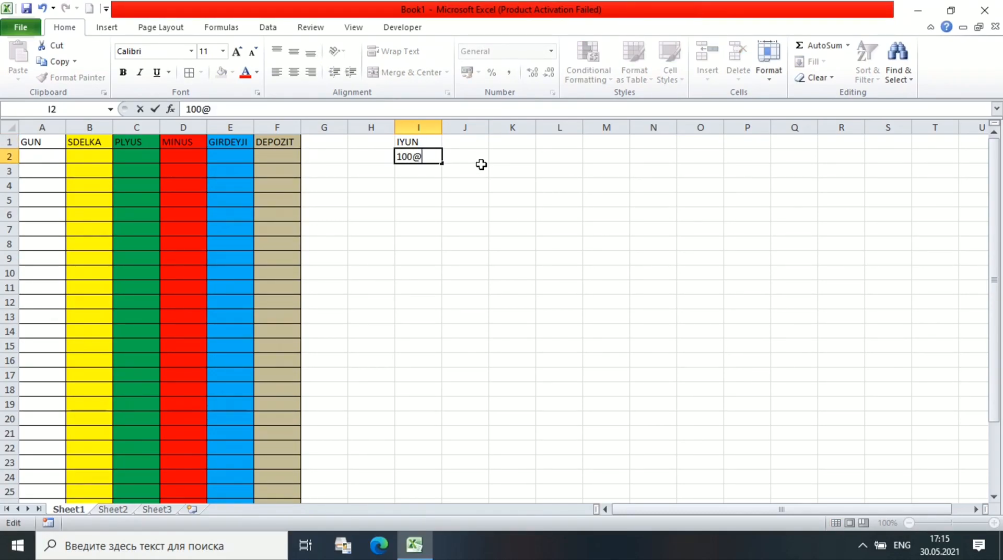
click(863, 545)
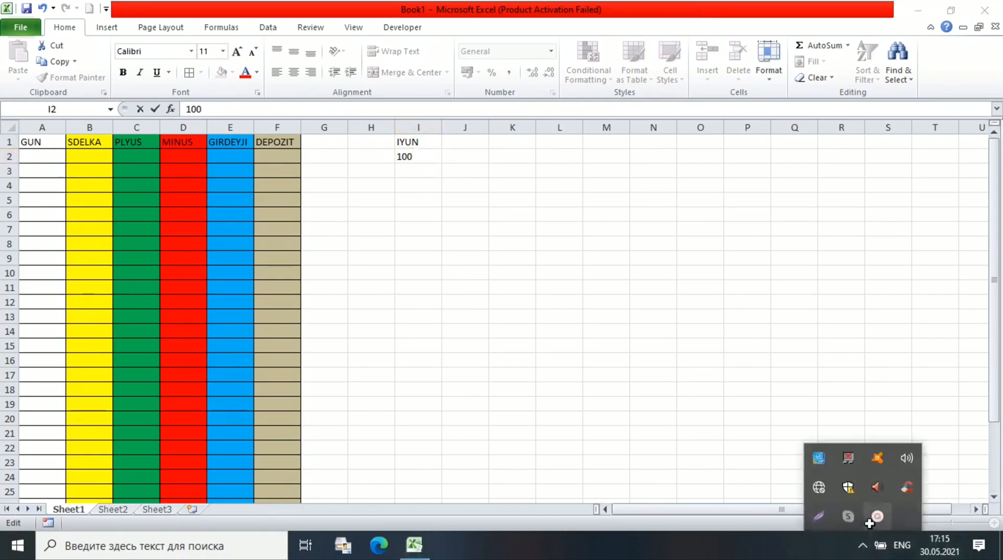
click(881, 516)
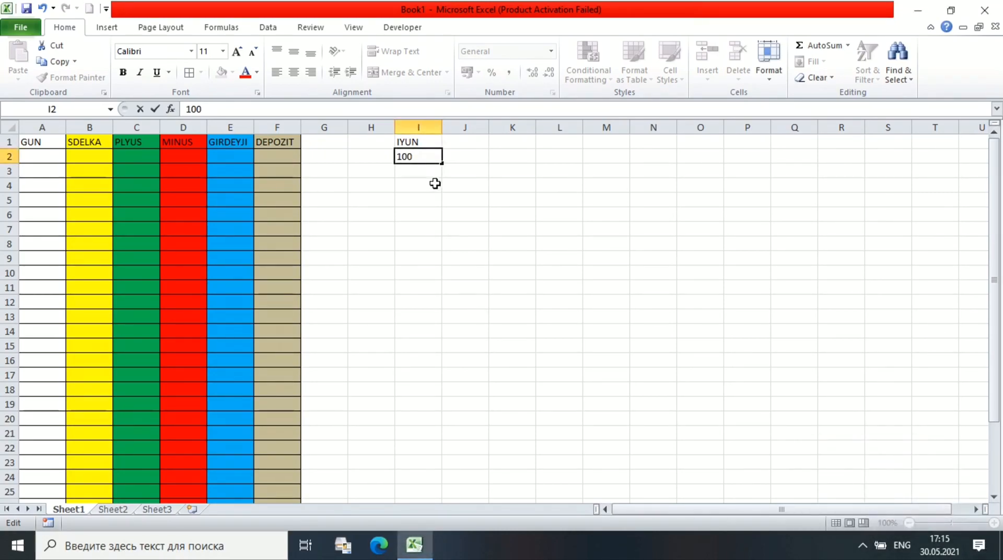
text($)
key(Return)
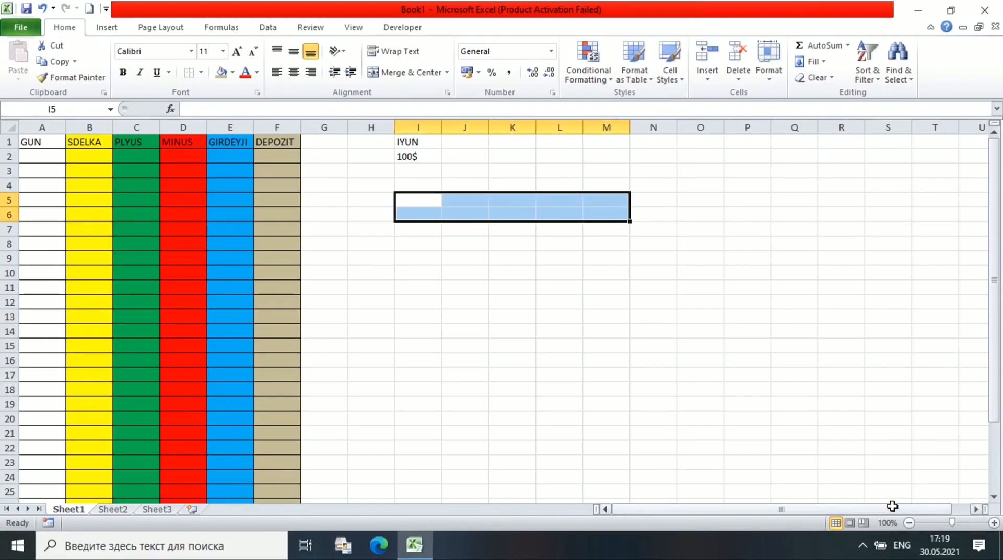
Step: Merge and center cells I5:M6 and set the merged cell's font size to 18
click(410, 73)
double_click(432, 205)
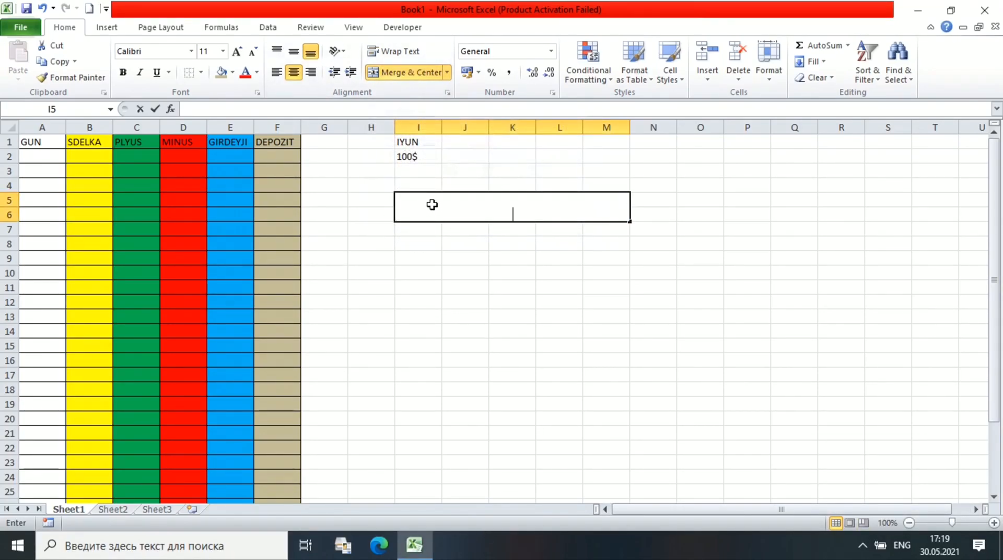
click(225, 49)
click(209, 154)
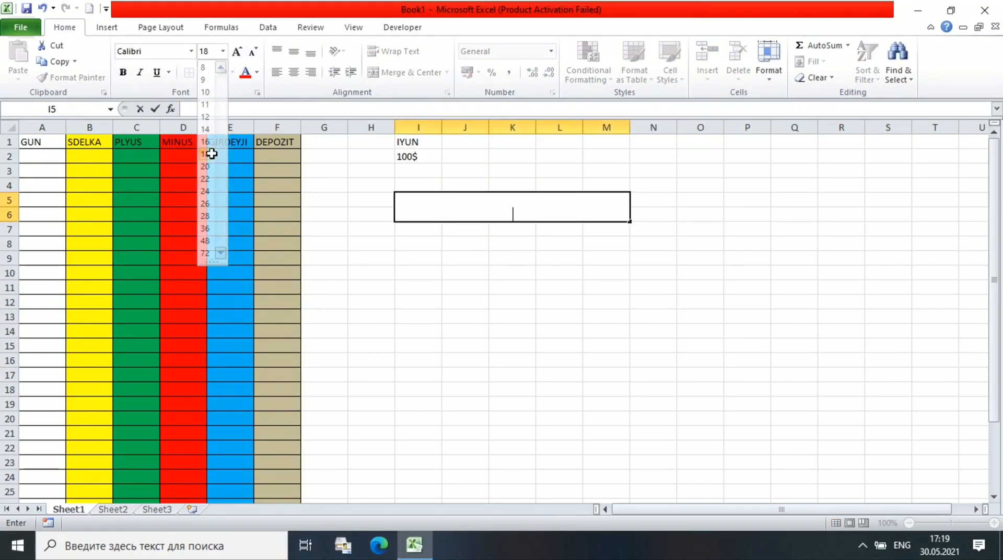
Step: Set the font of the merged cell I5:M6 to Times New Roman
click(191, 51)
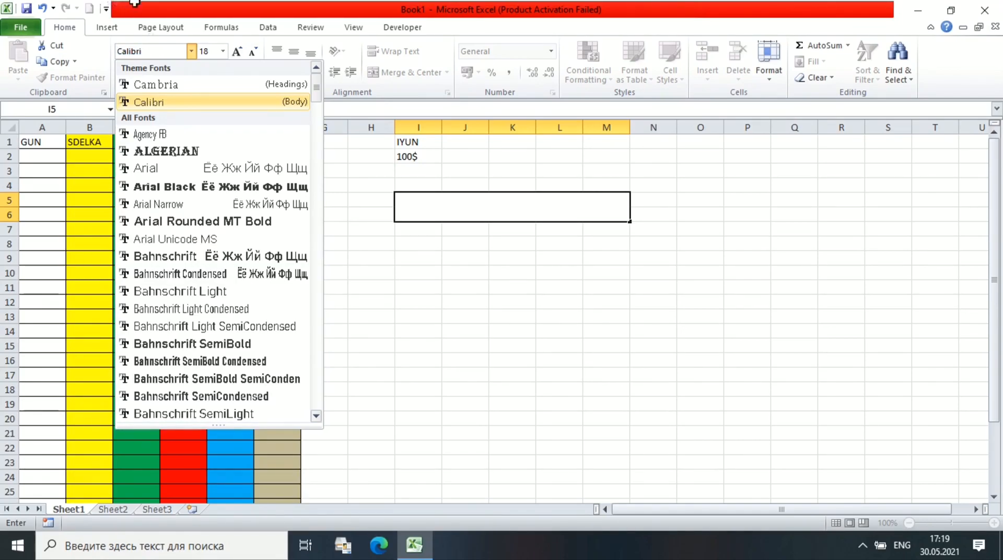
click(190, 51)
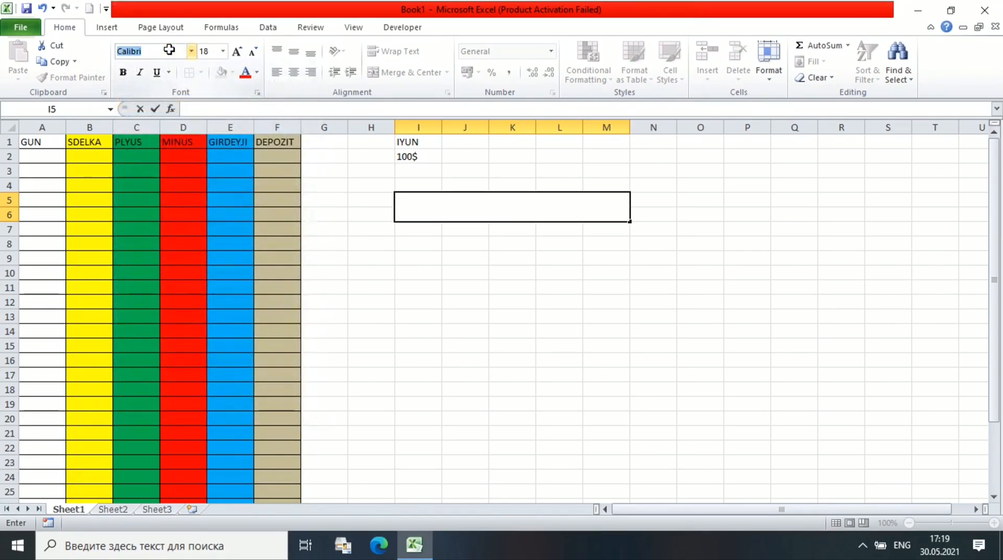
text(T)
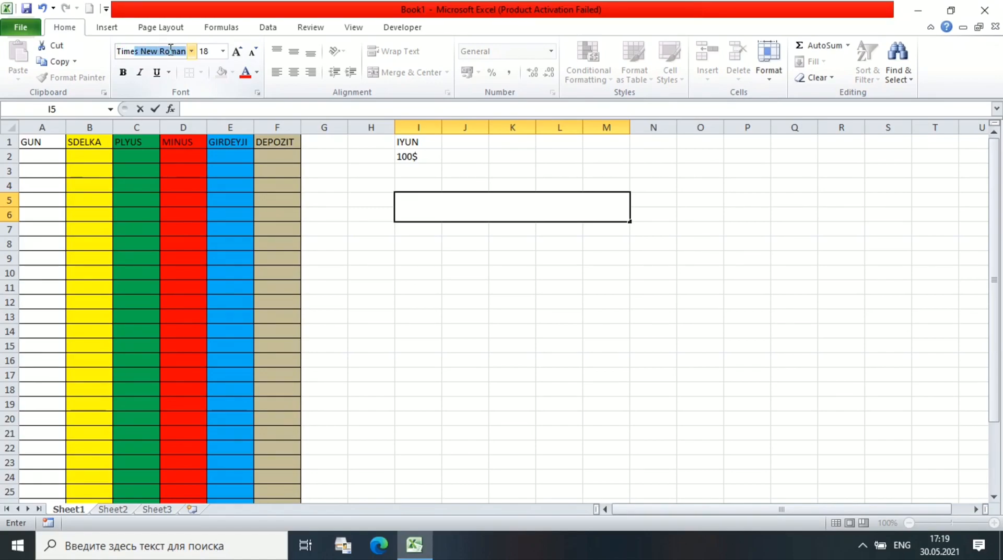
text(imes)
key(Return)
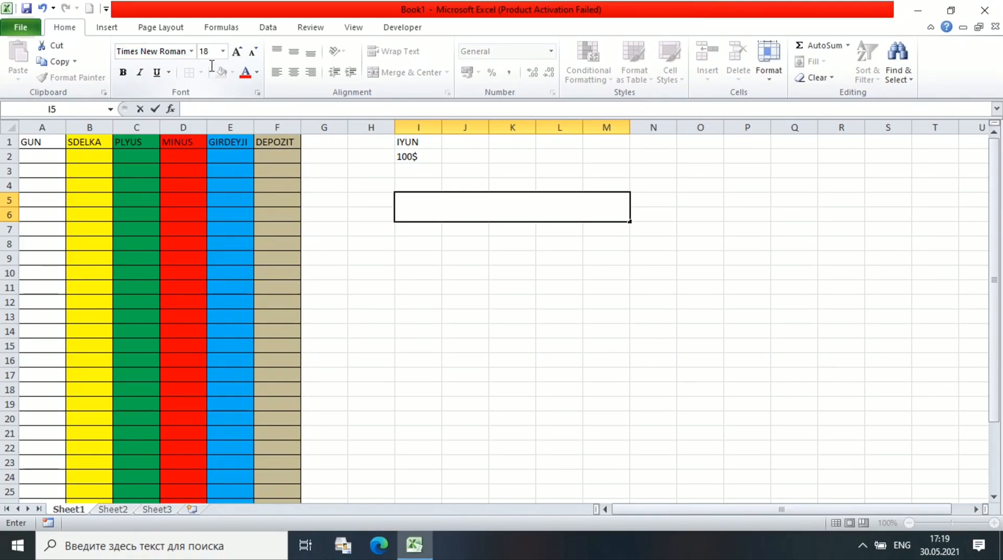
Step: Write the rule "Sowda ya 2+ yada 2- chenli" in the merged cell I5:M6
click(862, 546)
click(878, 517)
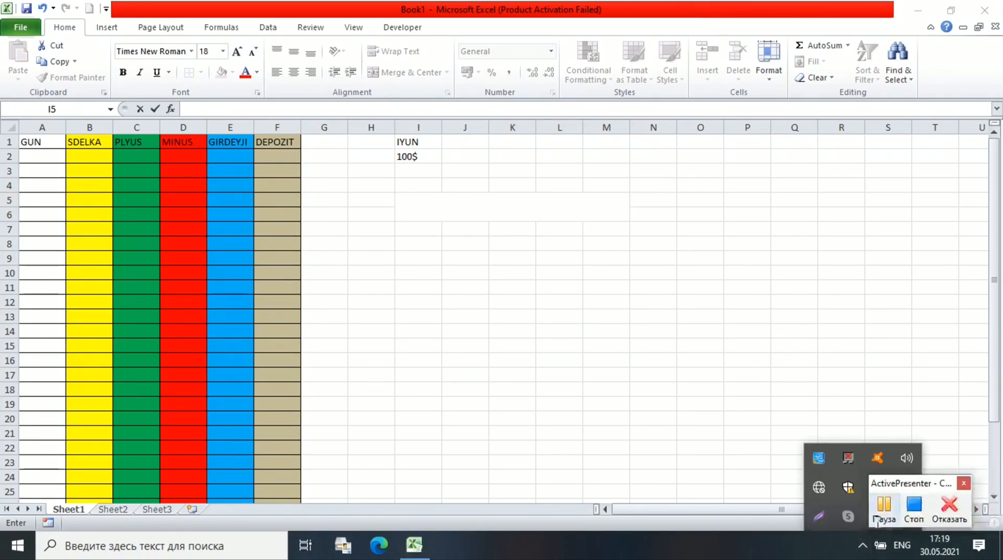
click(444, 209)
text(Sow)
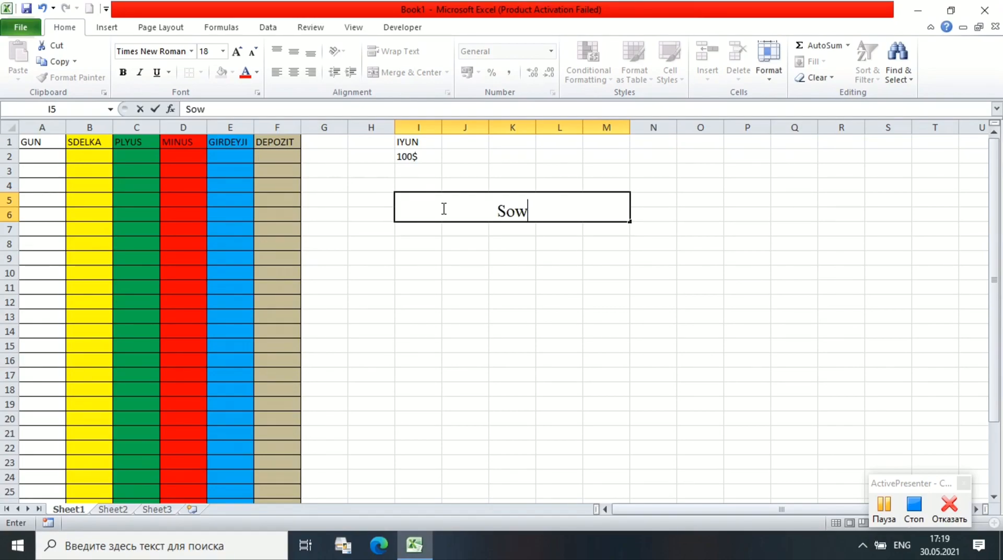
text(da ya 2 )
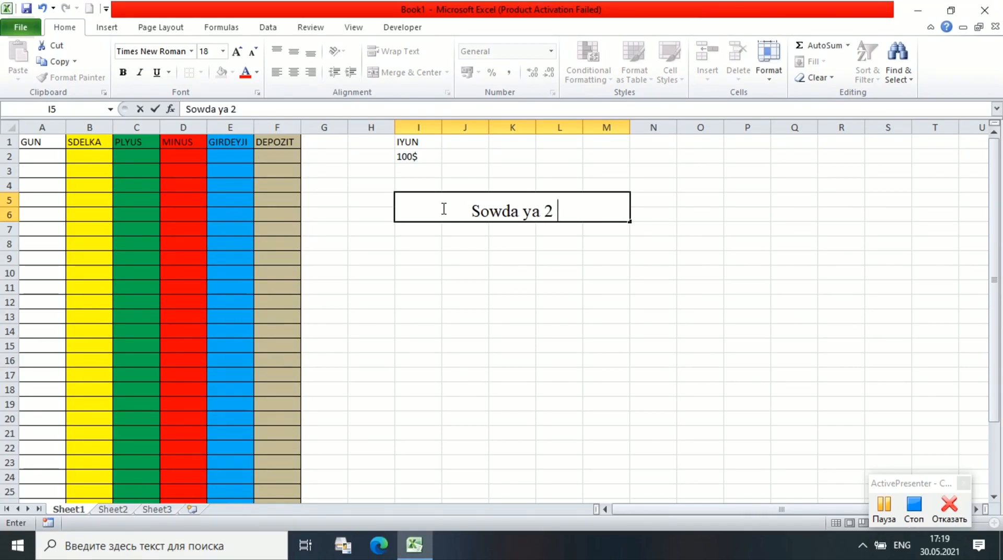
text(=)
key(BackSpace)
key(BackSpace)
text(+ yad)
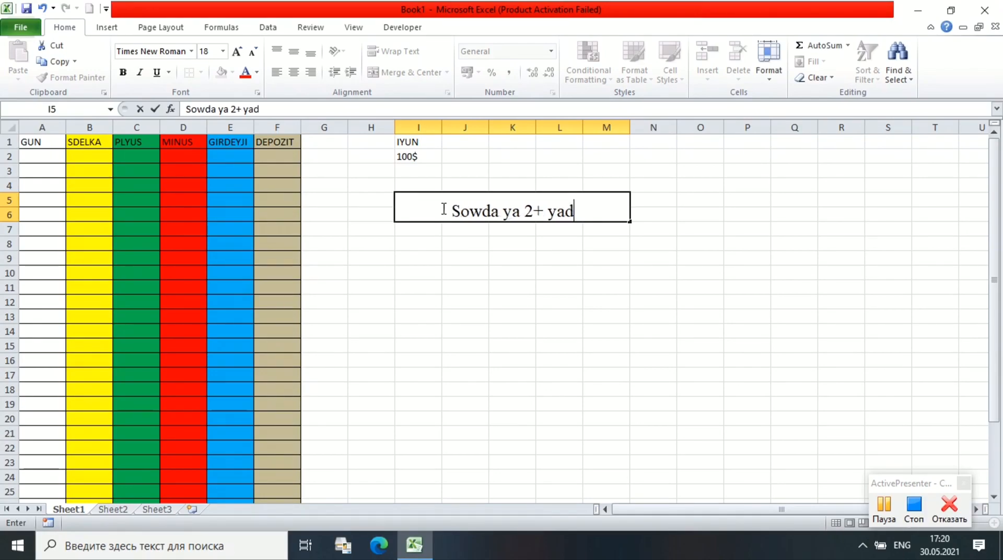
text(a 2_)
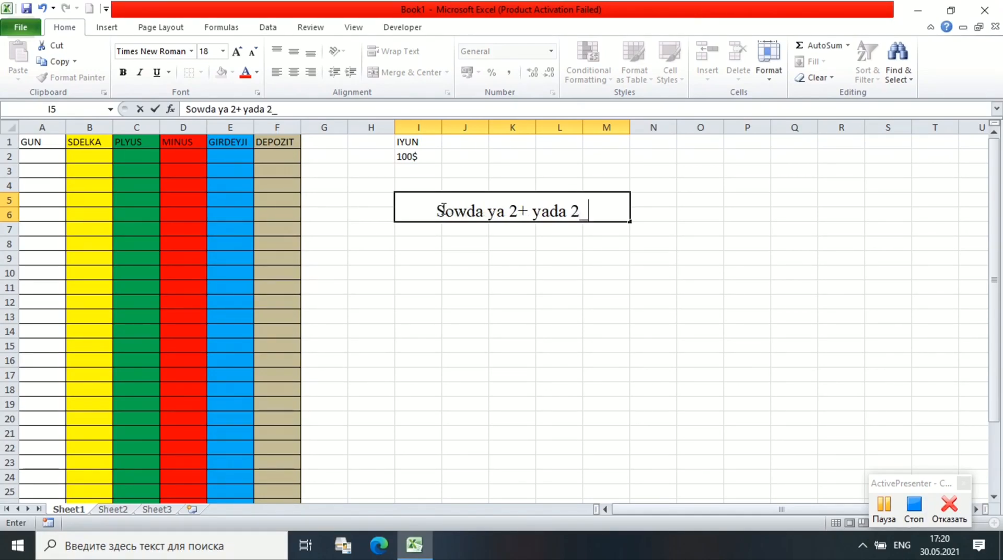
key(BackSpace)
text(- chenli)
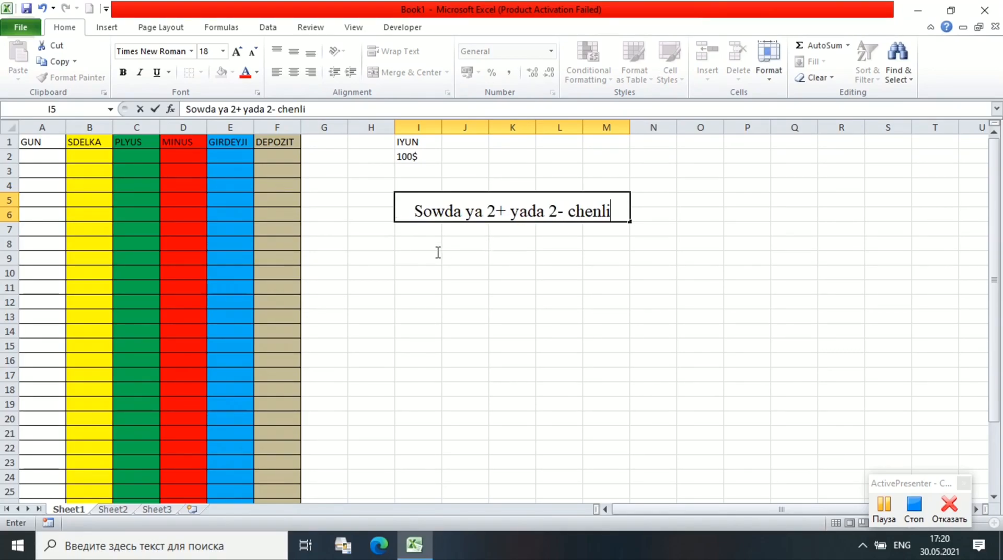
Step: Merge and center cells I9:N11 below the first rule
drag(438, 252, 655, 287)
click(389, 71)
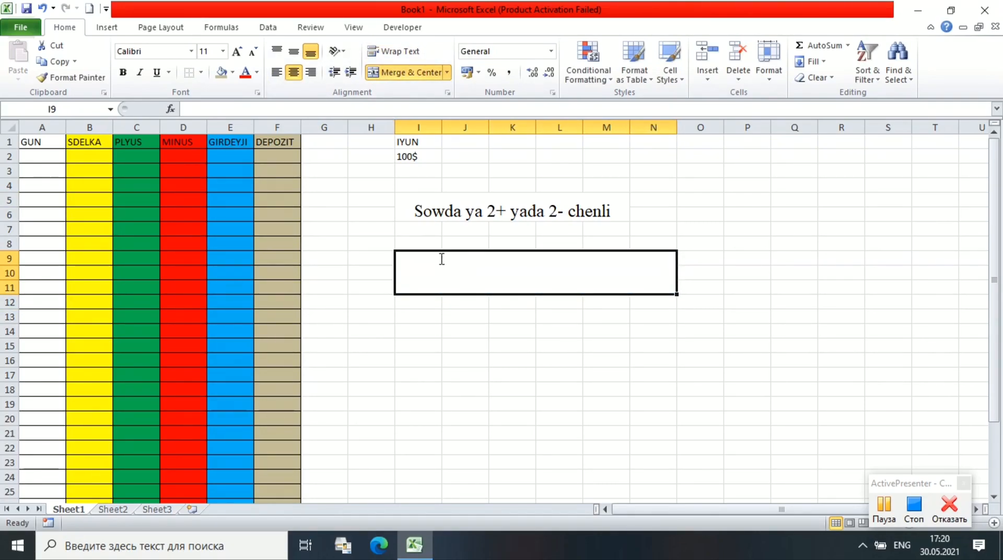
Step: Set the merged cell I9:N11 to font size 18 and the Times New Roman font
click(223, 52)
click(205, 155)
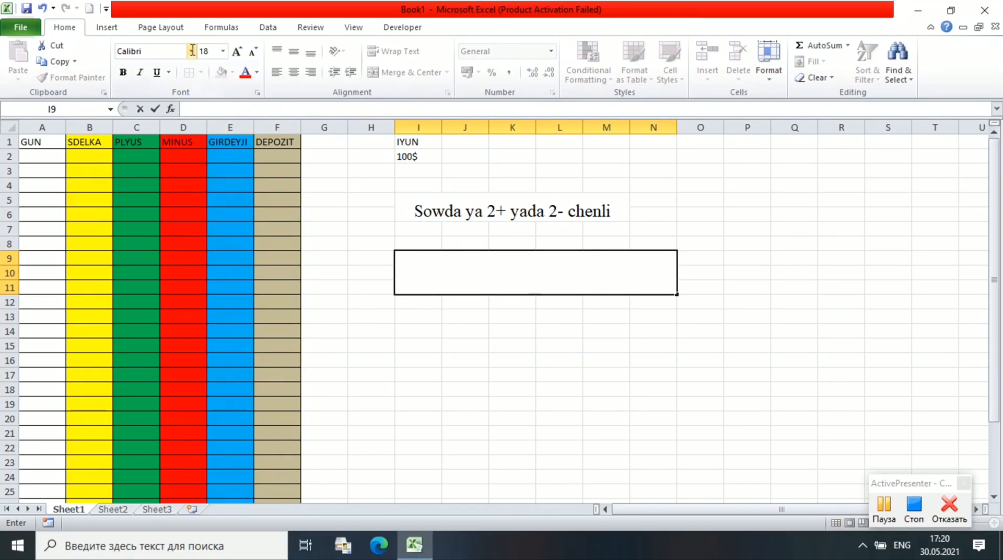
click(191, 51)
click(180, 50)
click(191, 51)
click(164, 47)
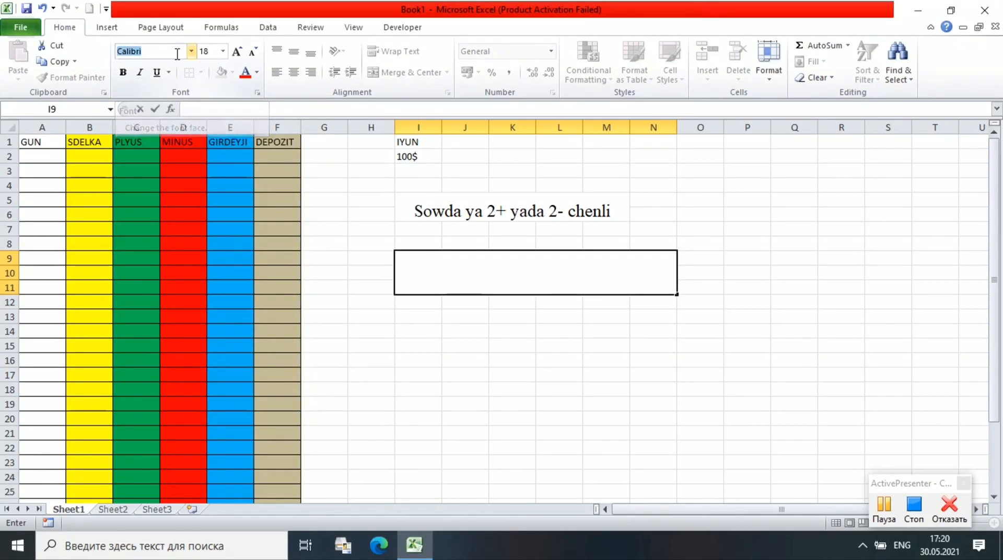
text(Times New Roman)
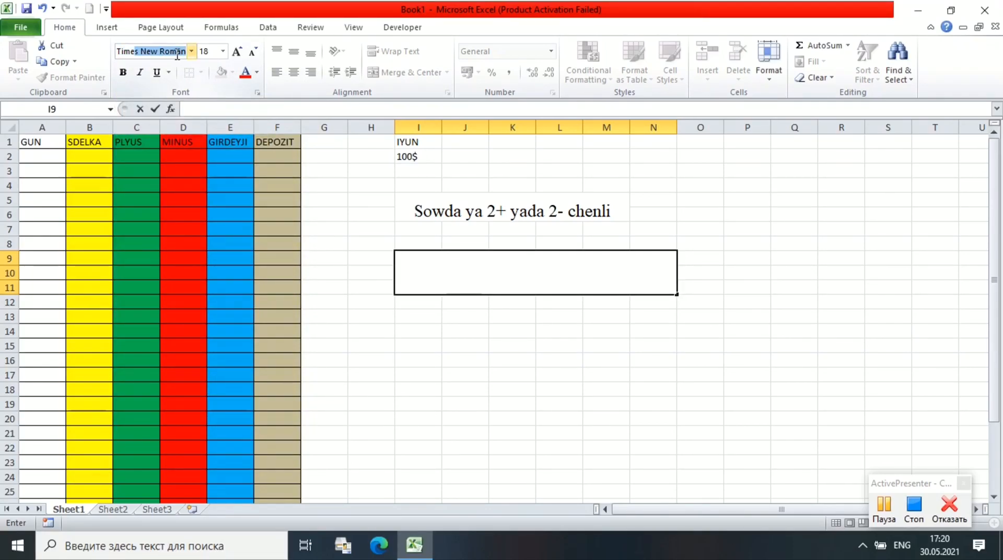
key(Return)
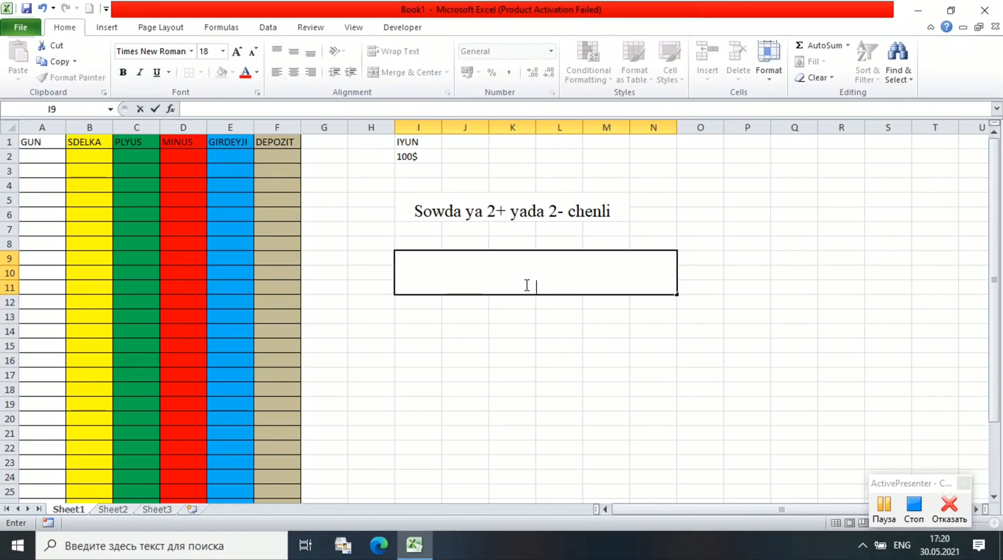
Step: Write the rule "MM yada RM pozsan=Sliv depozit" in the merged cell I9:N11
text(MM yada)
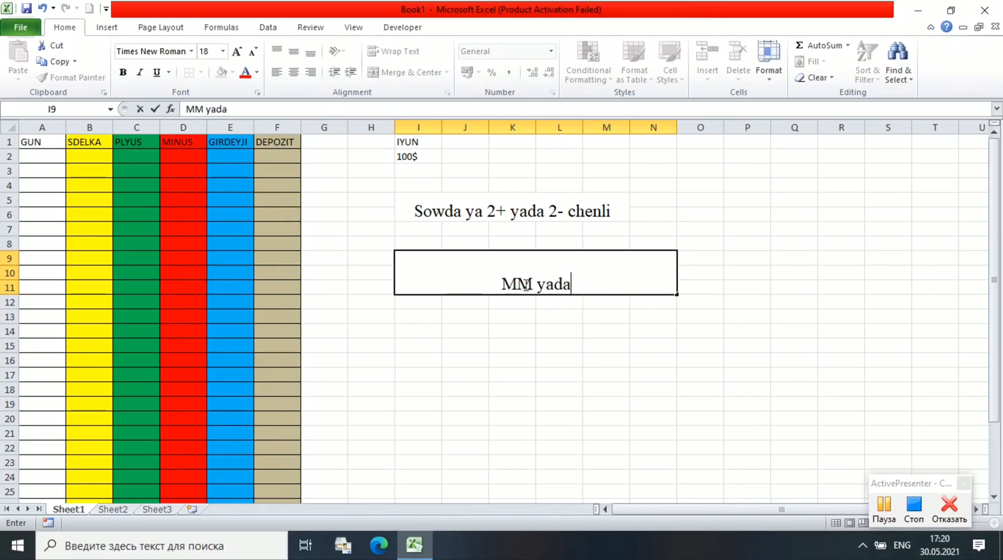
text( R)
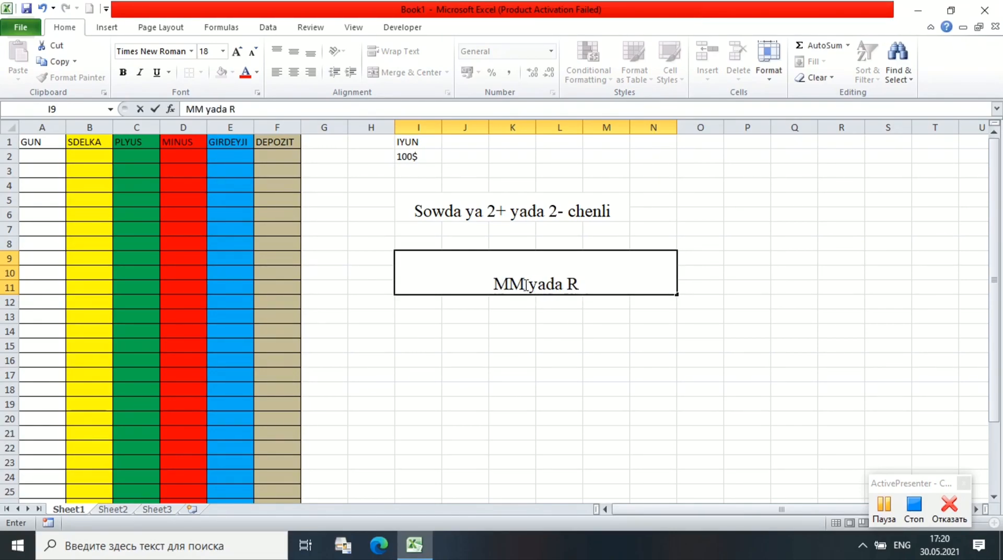
text(m)
key(BackSpace)
text(M)
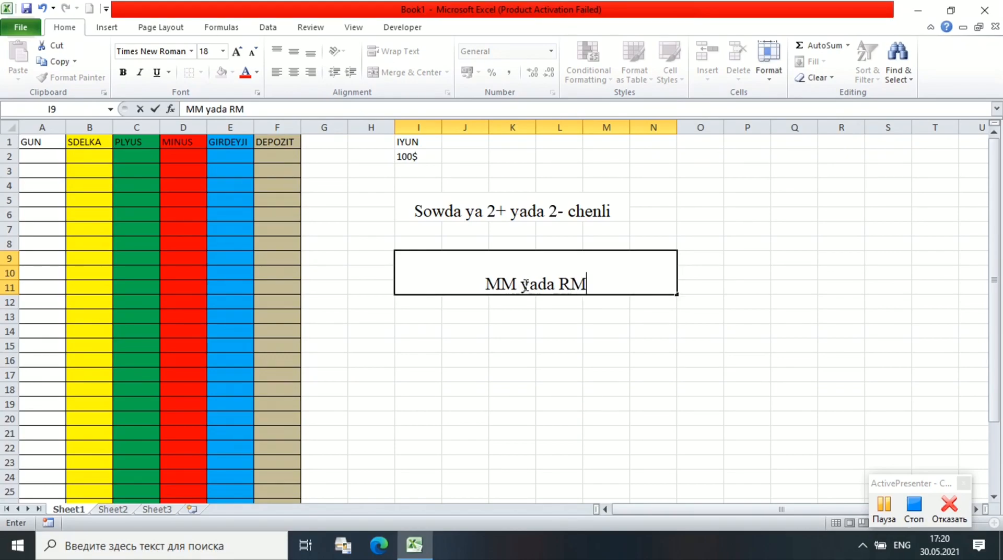
text( pozsan)
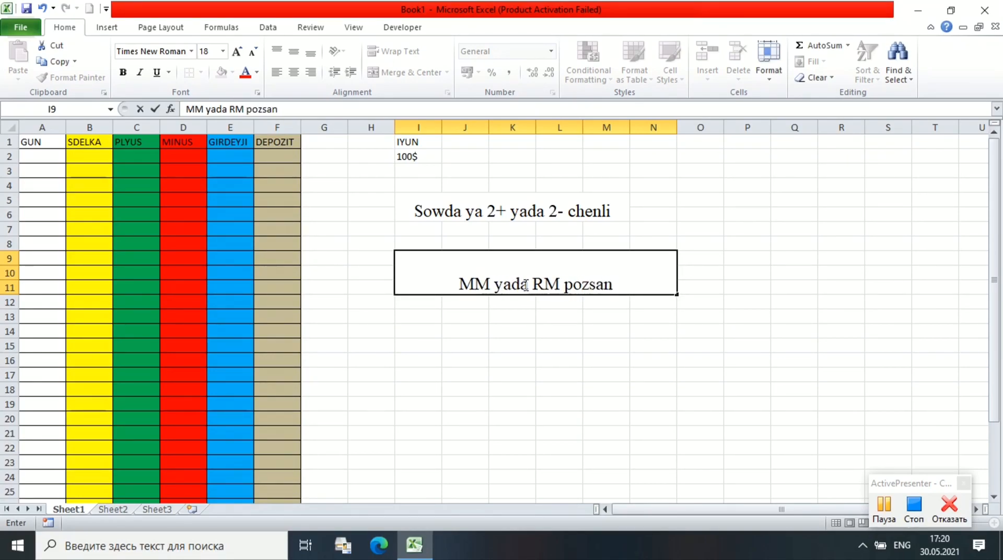
text(=)
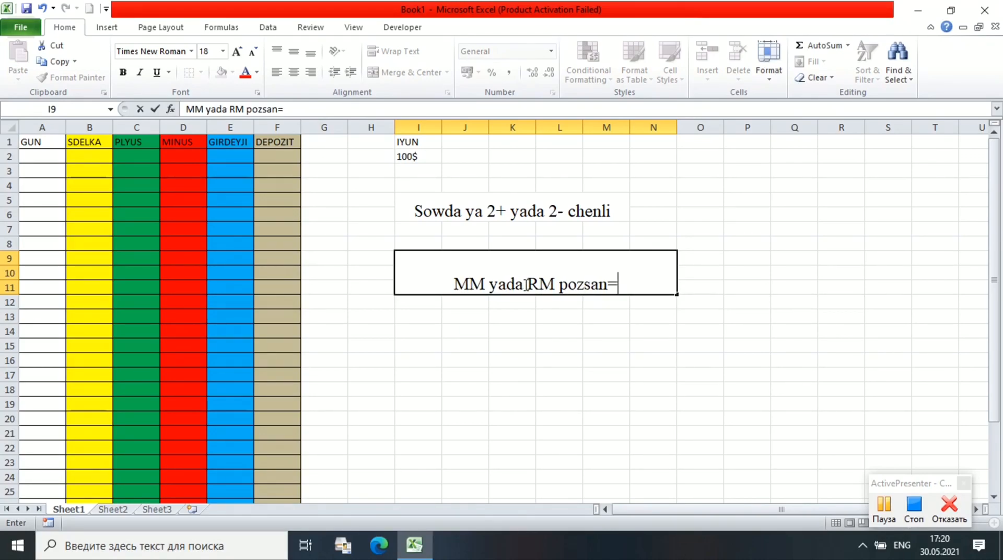
text(L)
key(BackSpace)
text(Sliv )
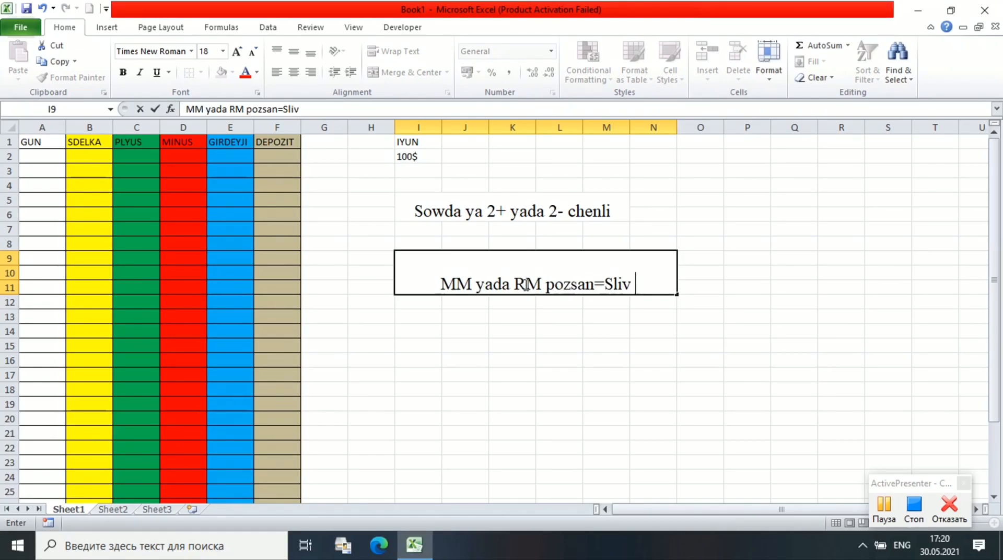
text(depozi)
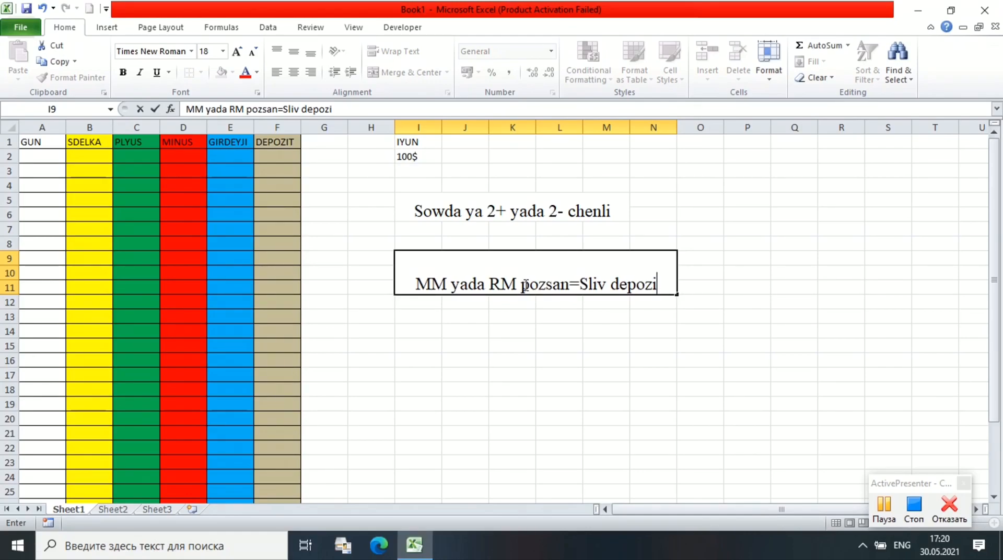
text(t)
Step: Number the days 1 to 30 down the GUN column in cells A2:A31
click(42, 157)
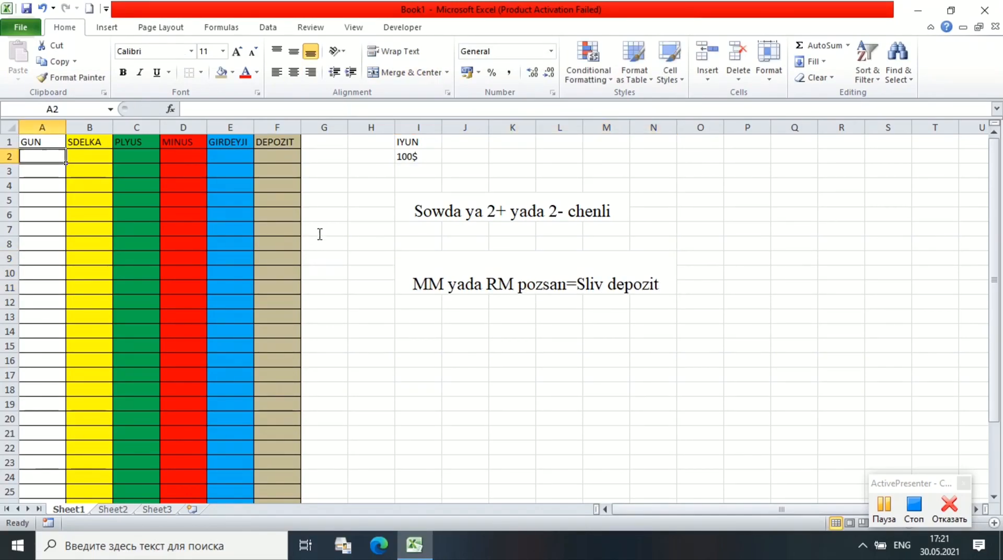
text(1)
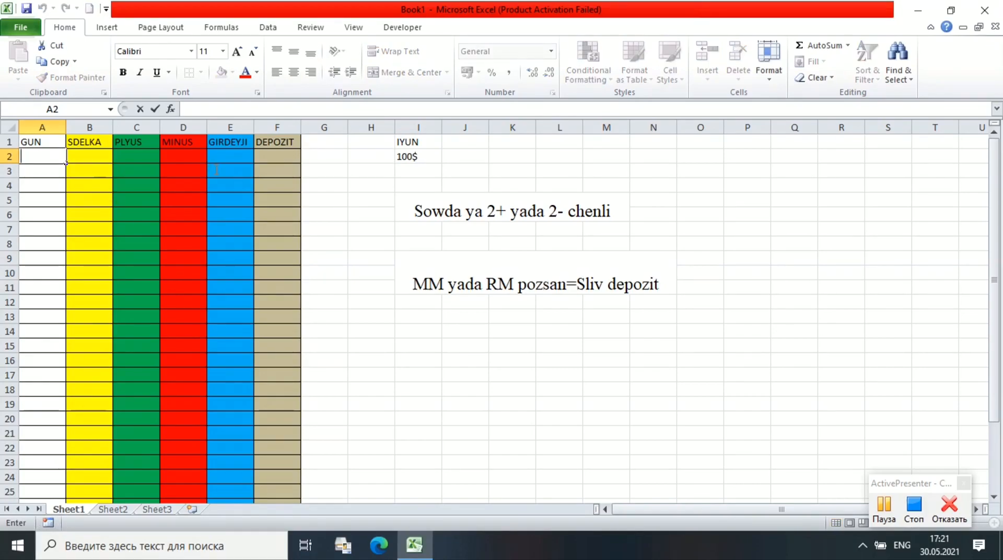
key(Return)
text(2)
key(Return)
text(3)
key(Return)
text(4)
key(Return)
text(5 6 7 8 9 10 11 12 1)
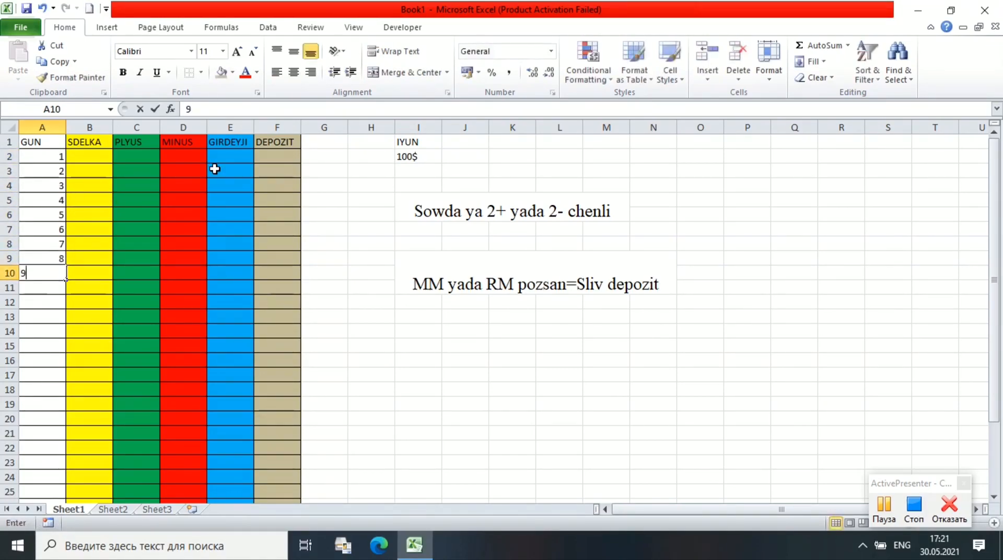
text(3 14 15 16 17 18 )
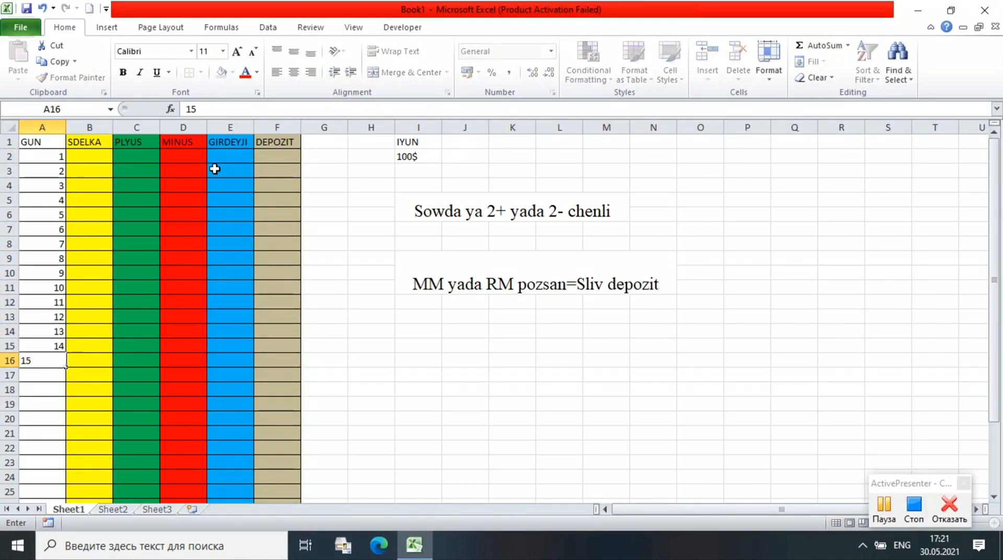
text(19 20 21 22 23 )
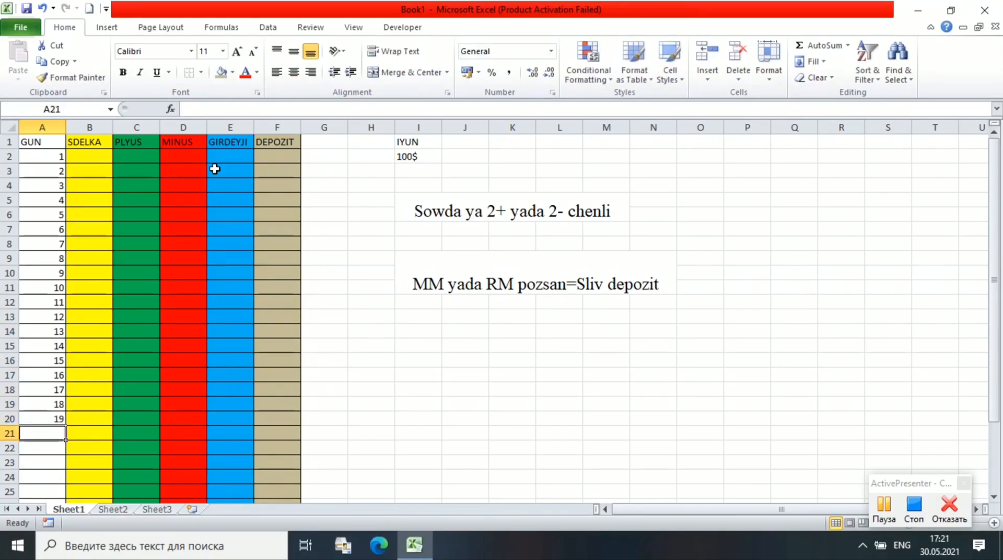
text(24 25 26 27 28 29 )
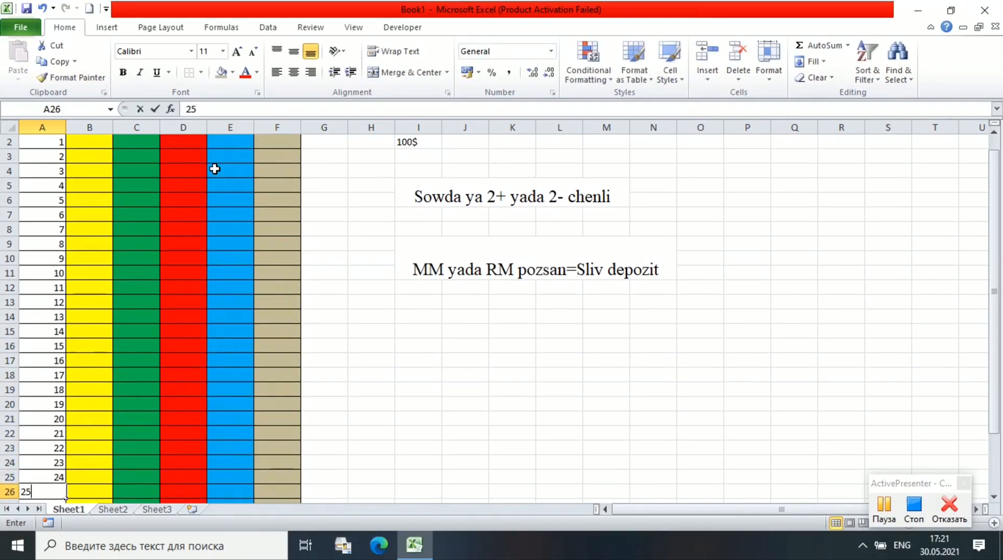
text(30)
key(Return)
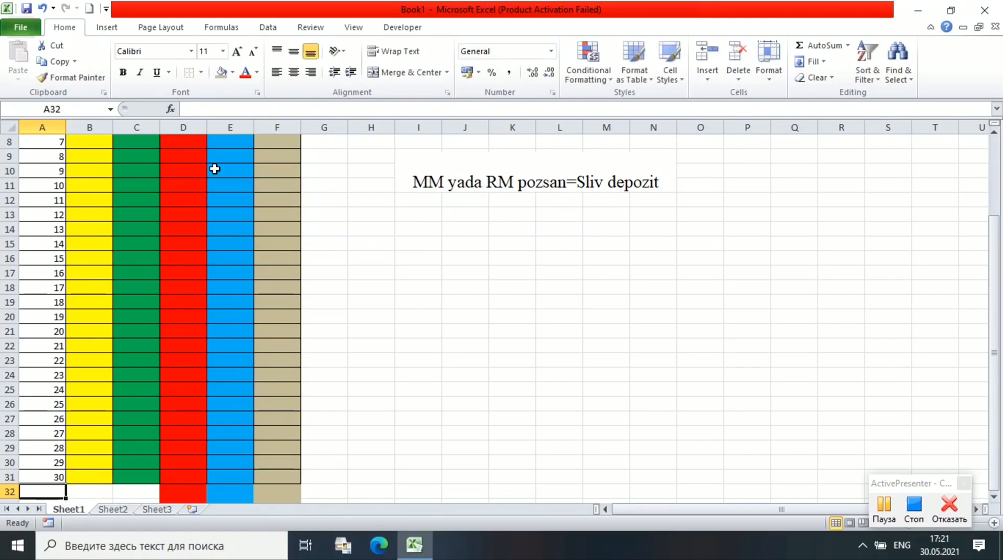
Step: Log the trades for day 1 in row 2: SDELKA 3, PLYUS 1 and MINUS 2
scroll(184, 238, up, 3)
click(90, 156)
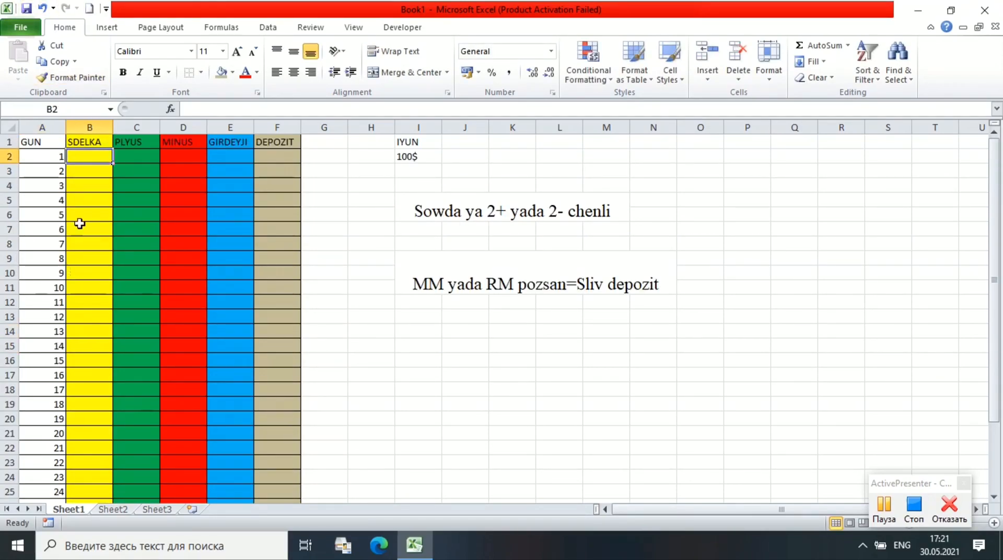
double_click(97, 155)
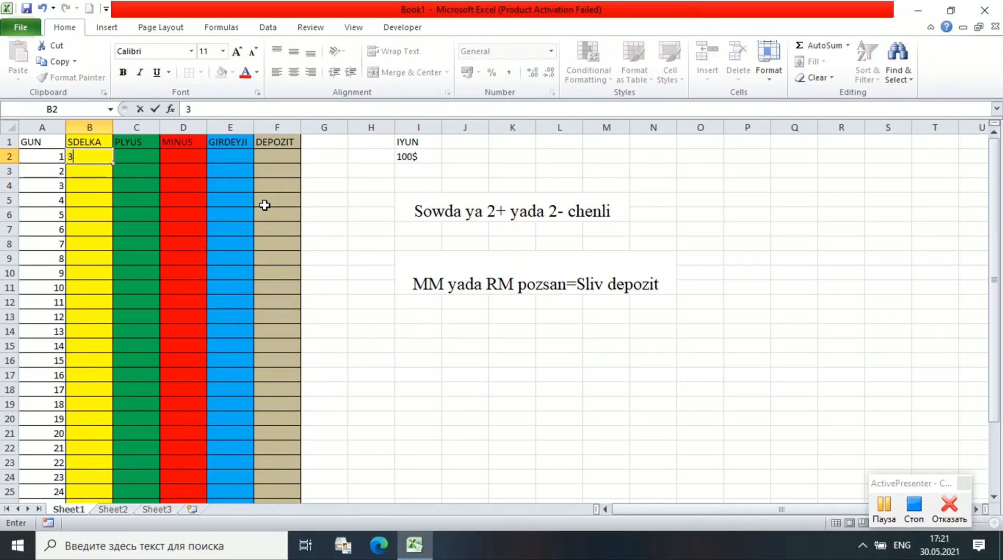
key(Tab)
key(Tab)
key(Left)
text(1)
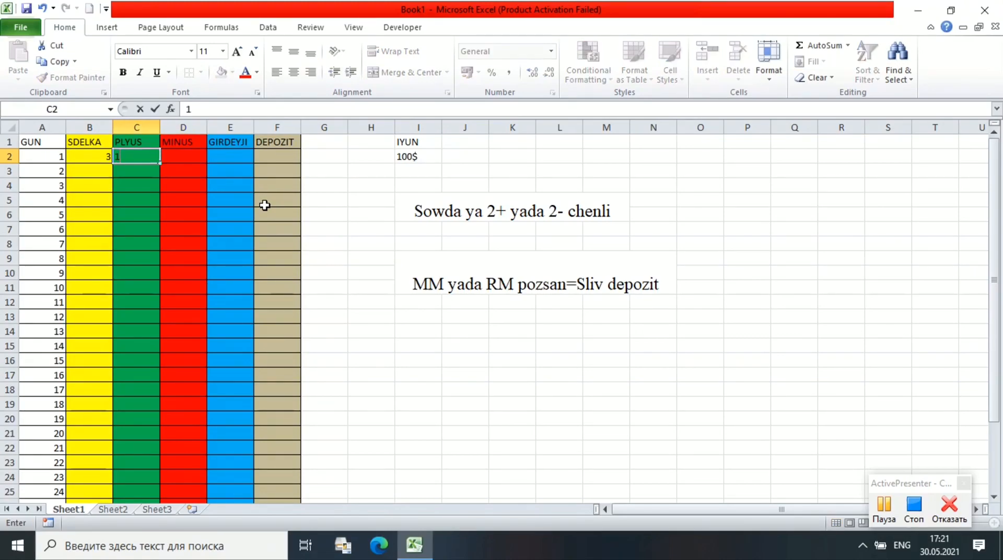
key(Tab)
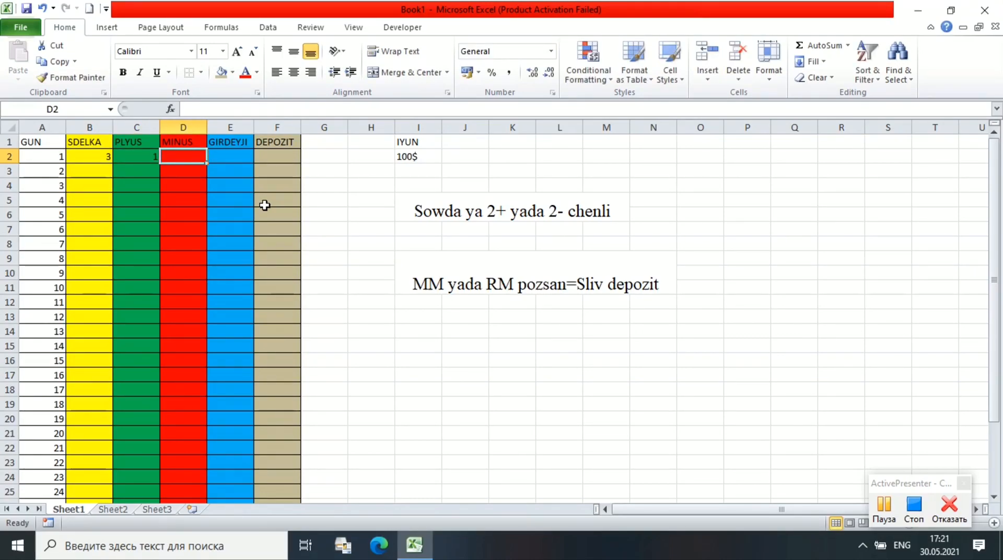
text(2)
key(Tab)
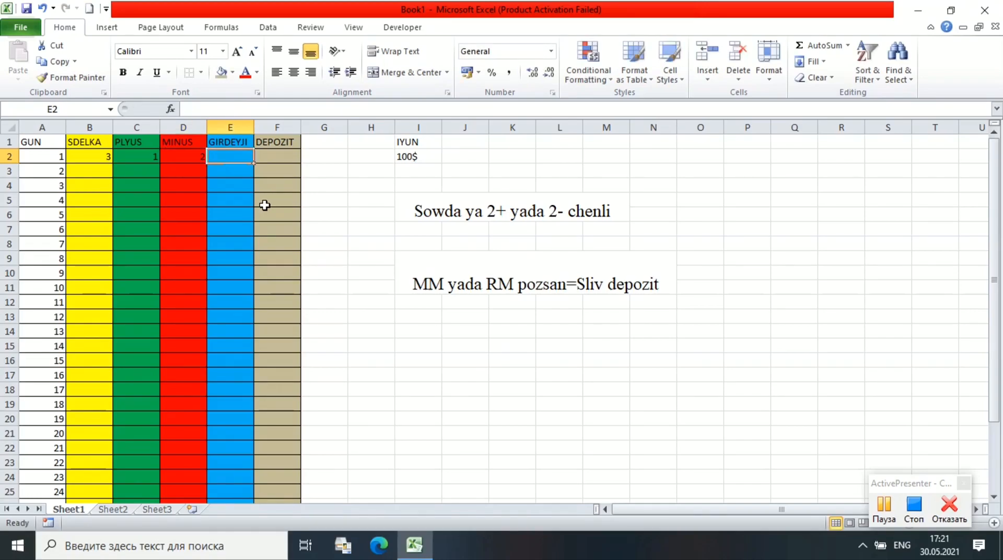
Step: Enter "5$ minus" under GIRDEYJI and 95$ under DEPOZIT for day 1
key(F2)
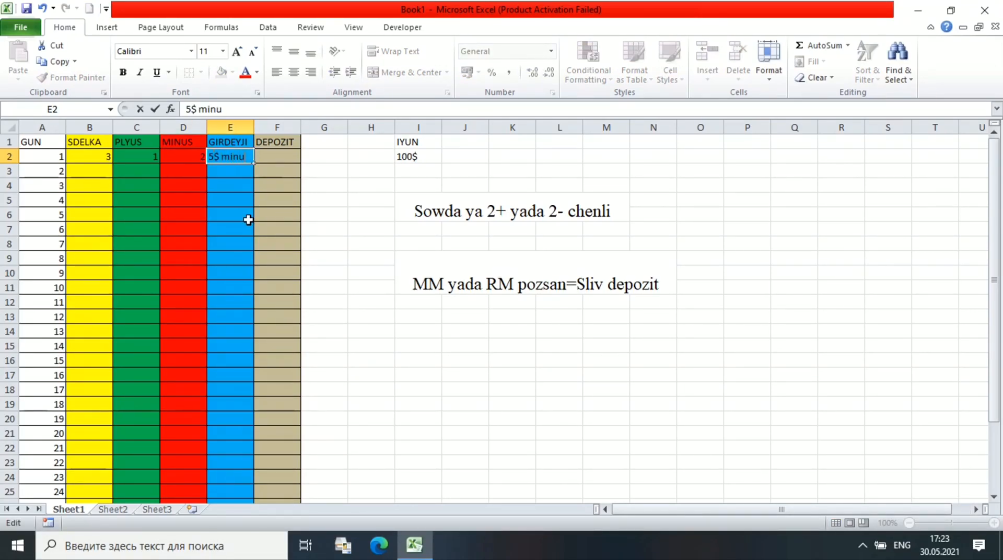
click(286, 165)
click(285, 161)
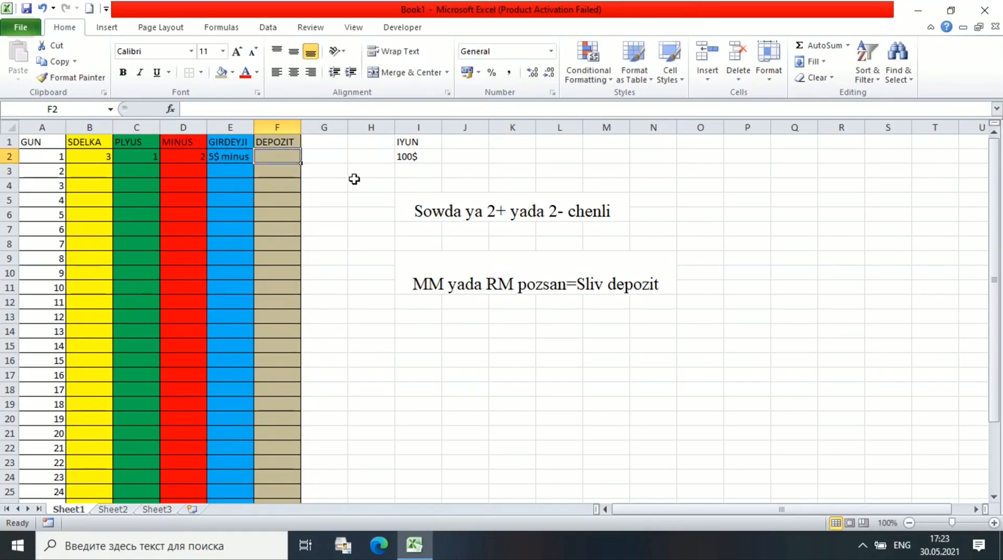
text(95$)
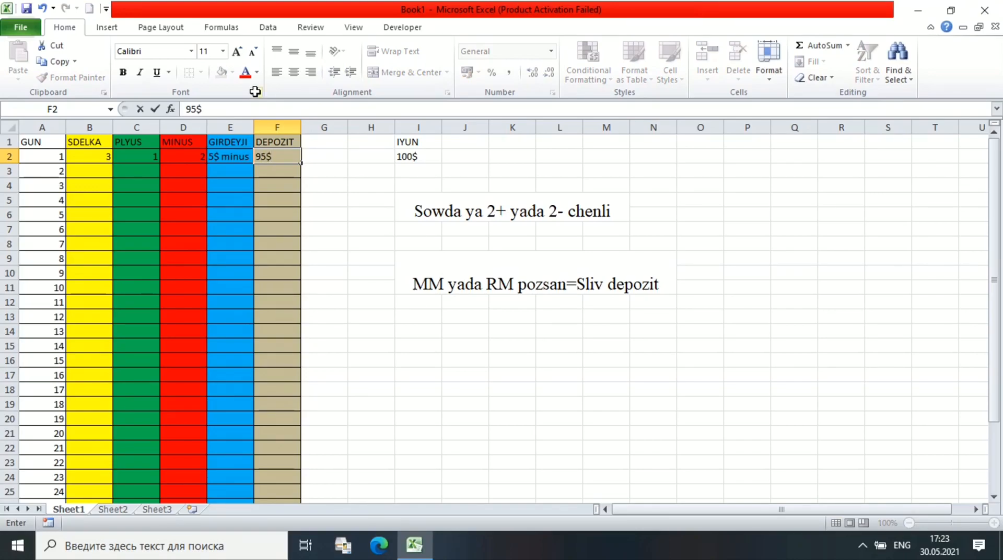
Step: Log day 2 in row 3: SDELKA 2, PLYUS 2, MINUS 0, GIRDEYJI 8$ and DEPOZIT 103$
click(102, 178)
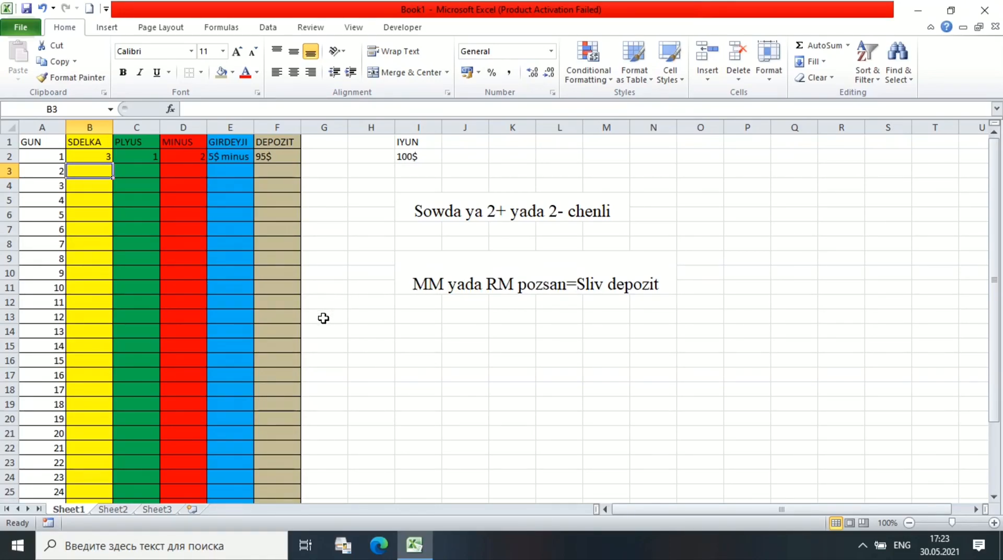
text(2)
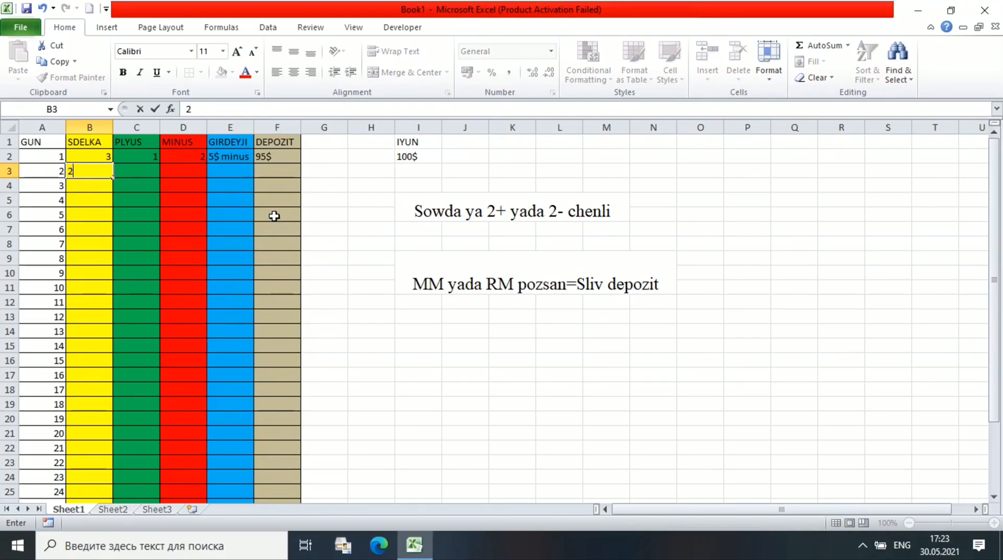
key(Tab)
text(2)
key(Tab)
text(0)
key(Tab)
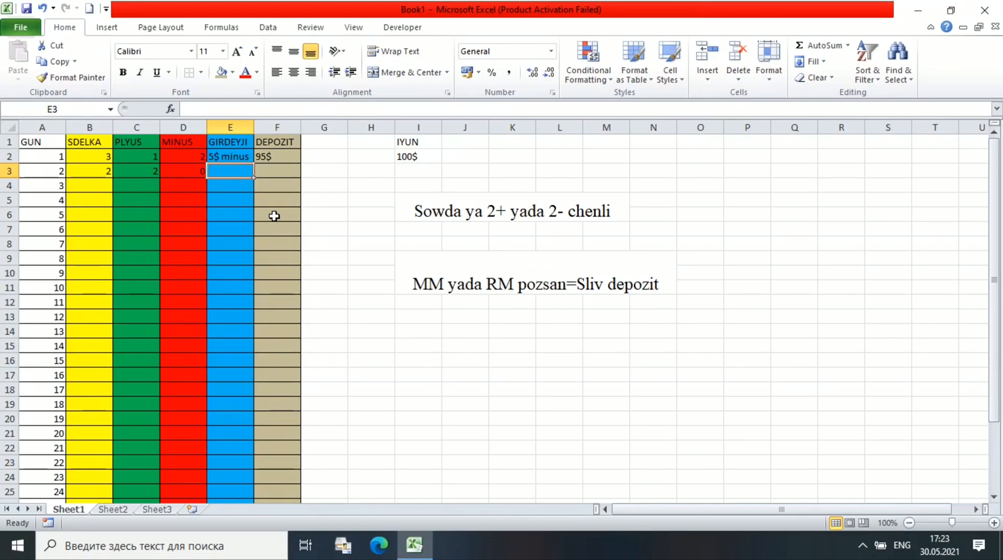
text(8$)
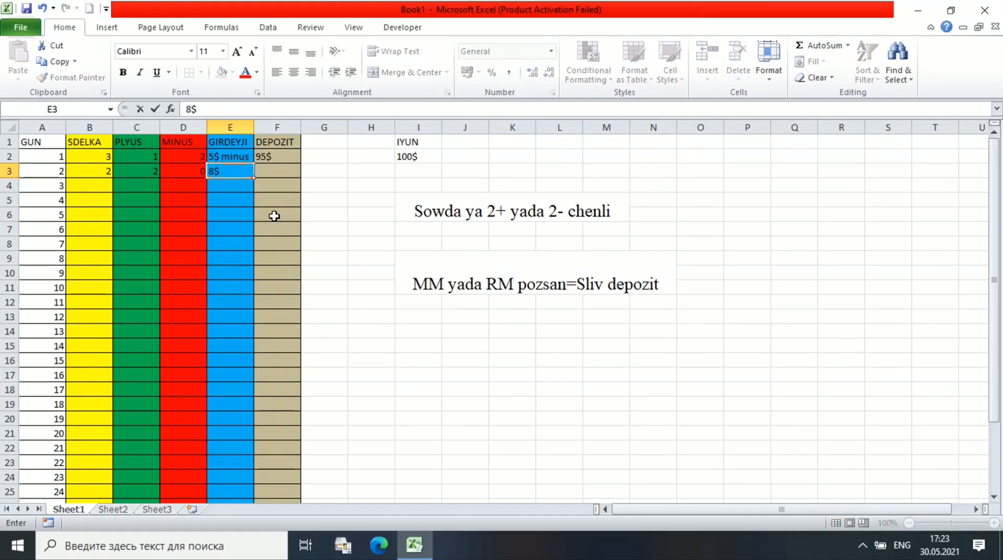
key(Tab)
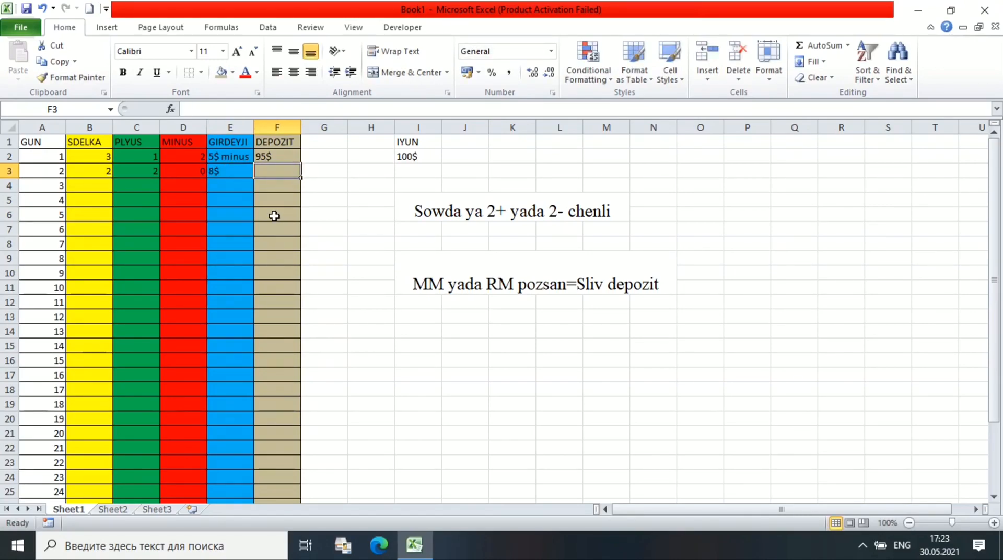
text(103$)
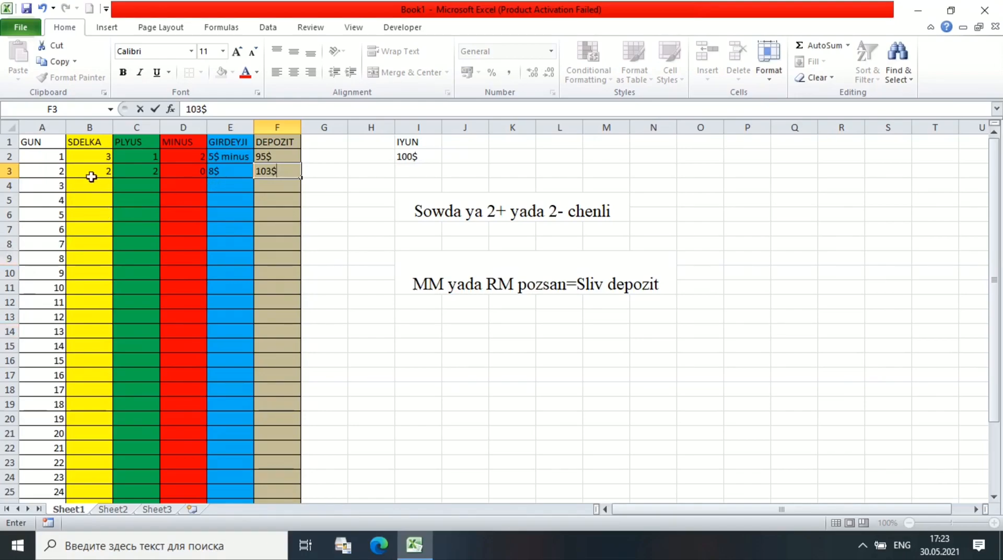
Step: Extend the GIRDEYJI entry for day 2 in cell E3 to read "8$ plyus"
click(235, 170)
double_click(235, 171)
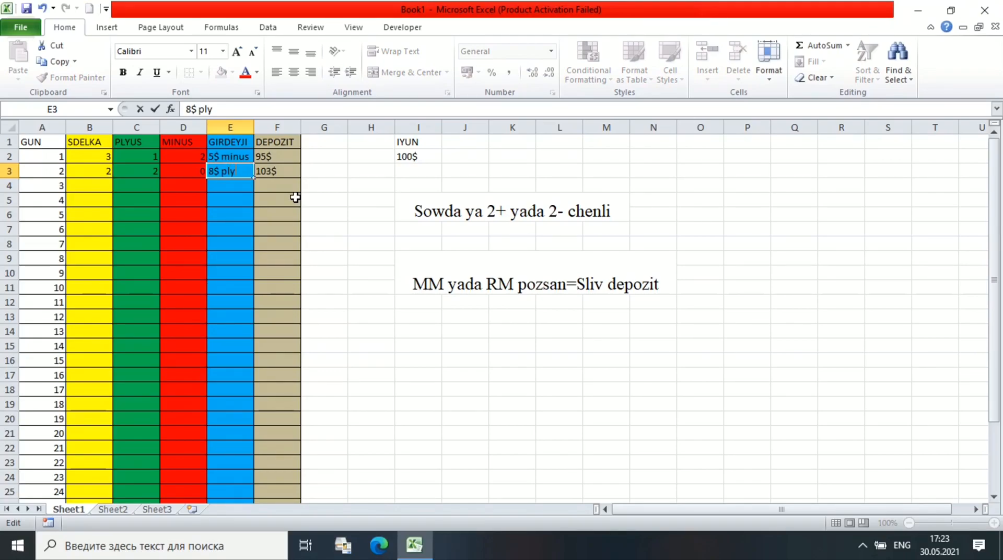
click(96, 273)
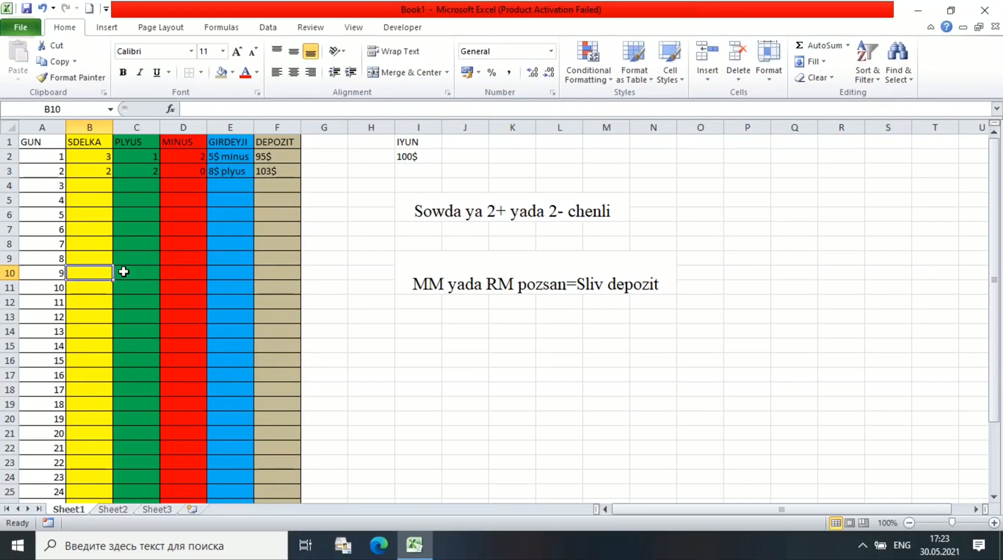
scroll(118, 274, down, 5)
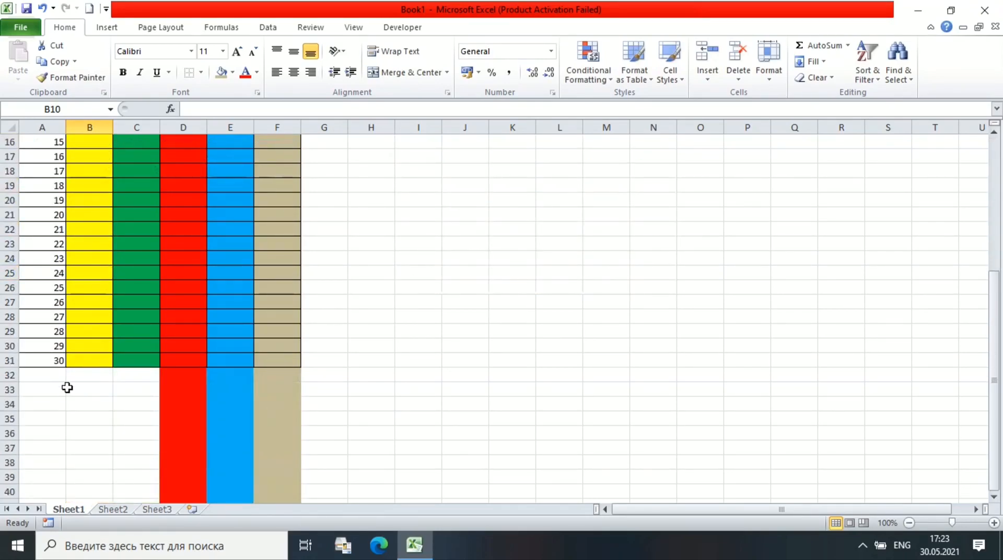
Step: Merge and center cells A32:F33 below day 30 and set their font to Times New Roman, size 20
drag(33, 374, 284, 390)
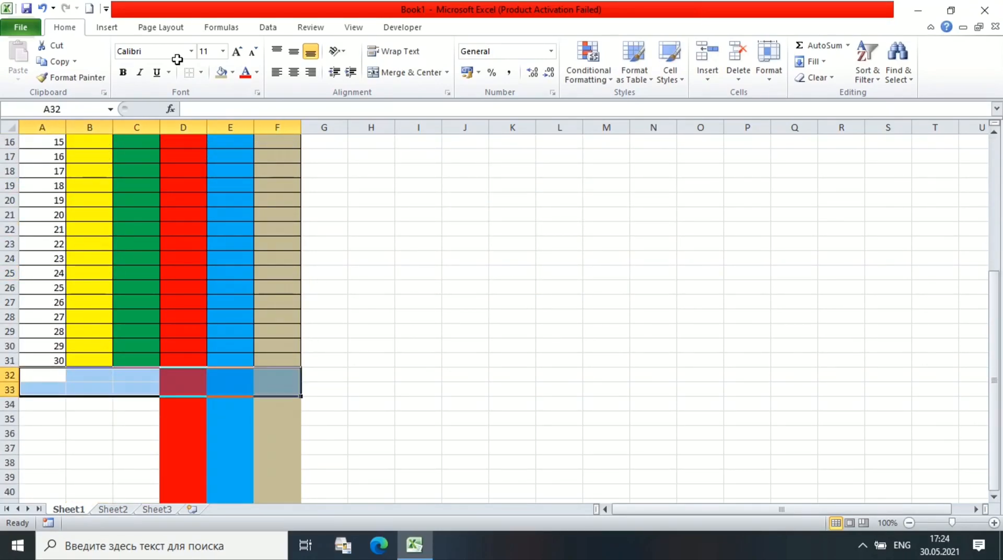
click(396, 74)
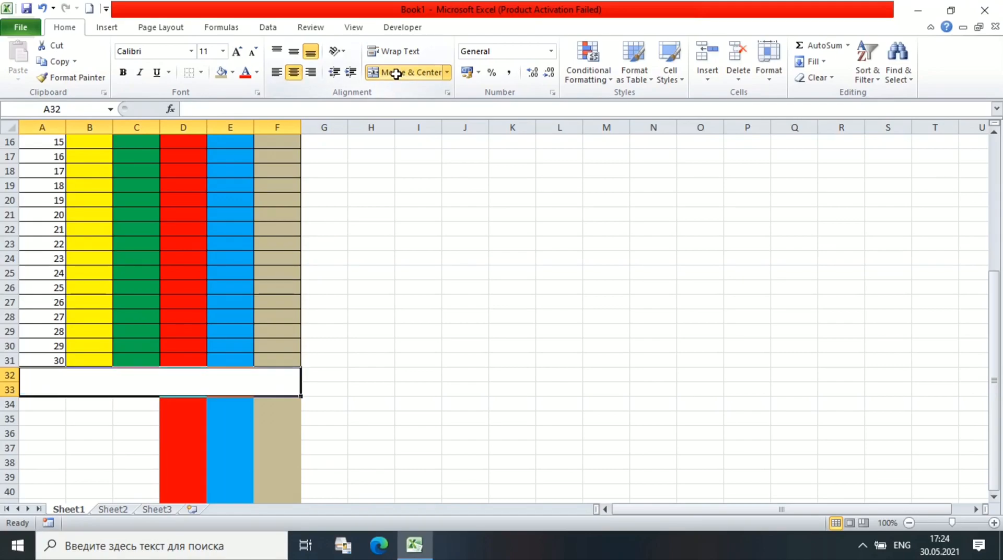
double_click(40, 379)
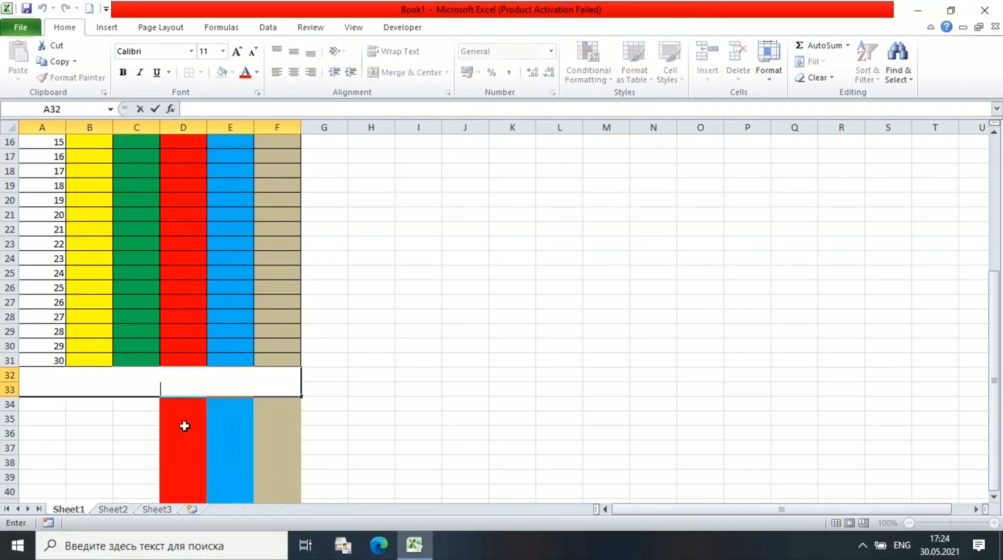
click(223, 51)
click(204, 172)
click(177, 50)
text(Times New Roman)
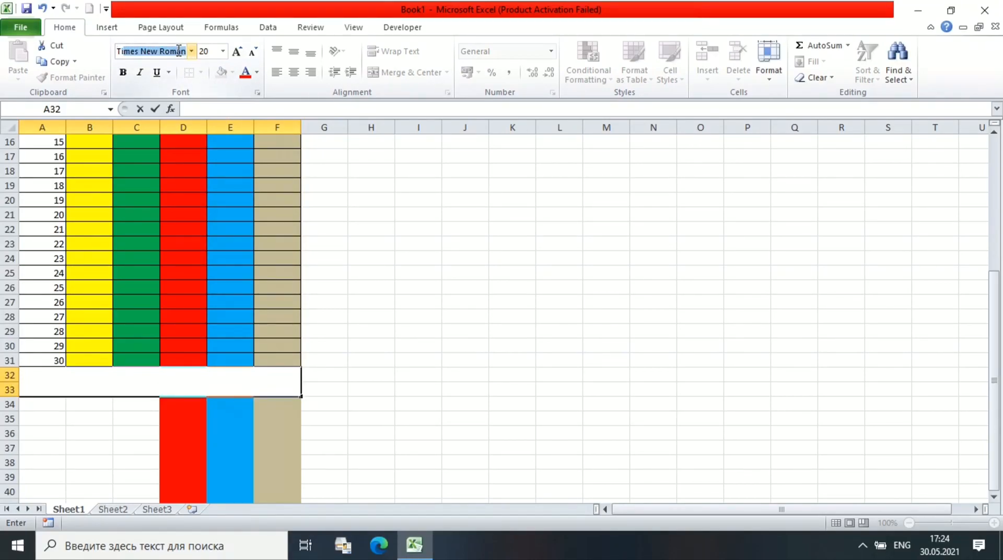
key(Return)
text(Ay)
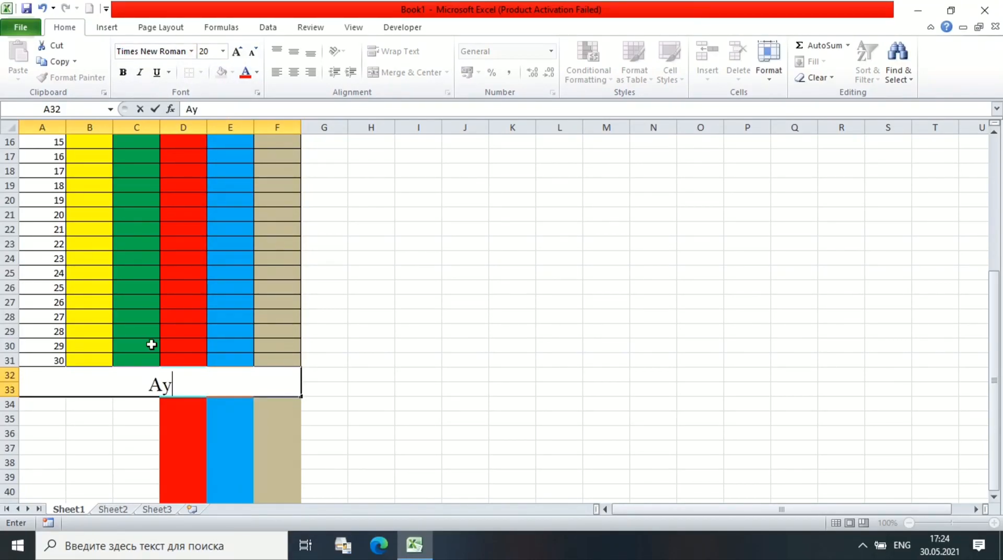
text(yn jemi)
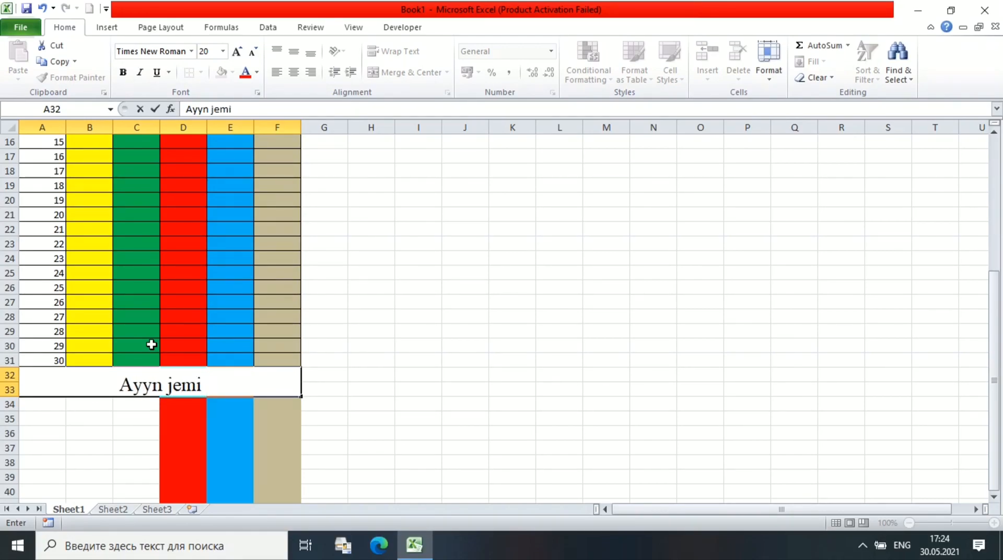
text( 40)
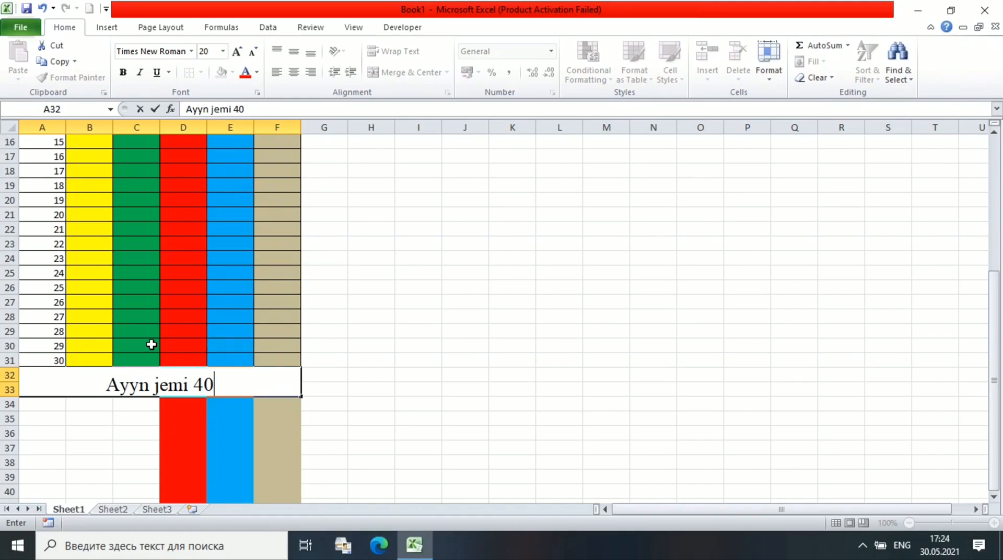
click(863, 545)
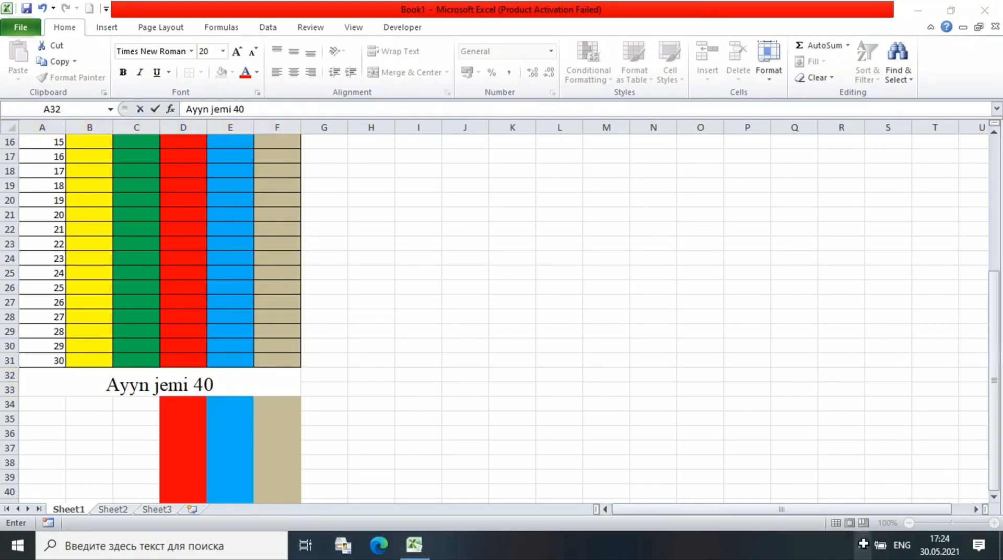
click(871, 519)
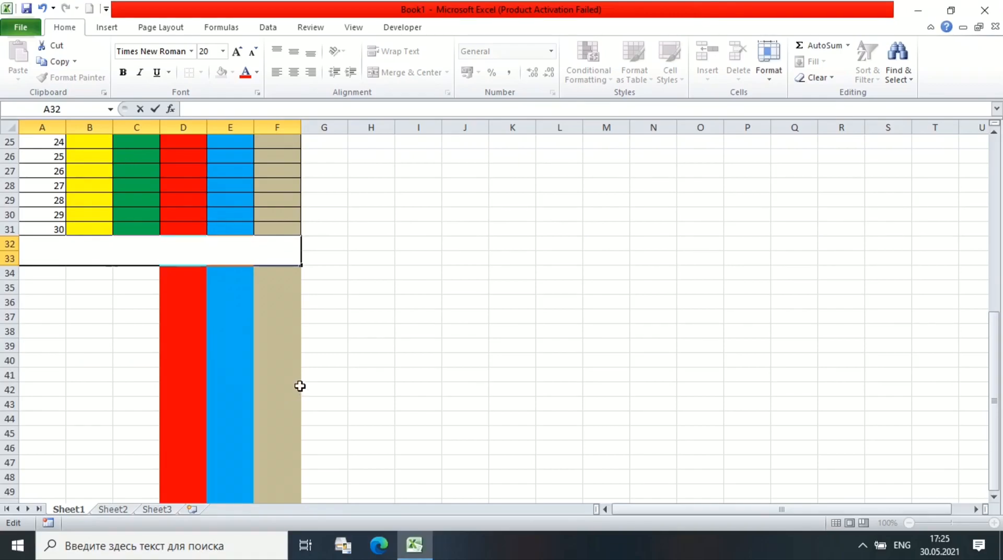
Step: Enter the monthly total line "Ayyn jemi 40%(40$)" in the merged cell A32 below the table
text(Ayyn jemi)
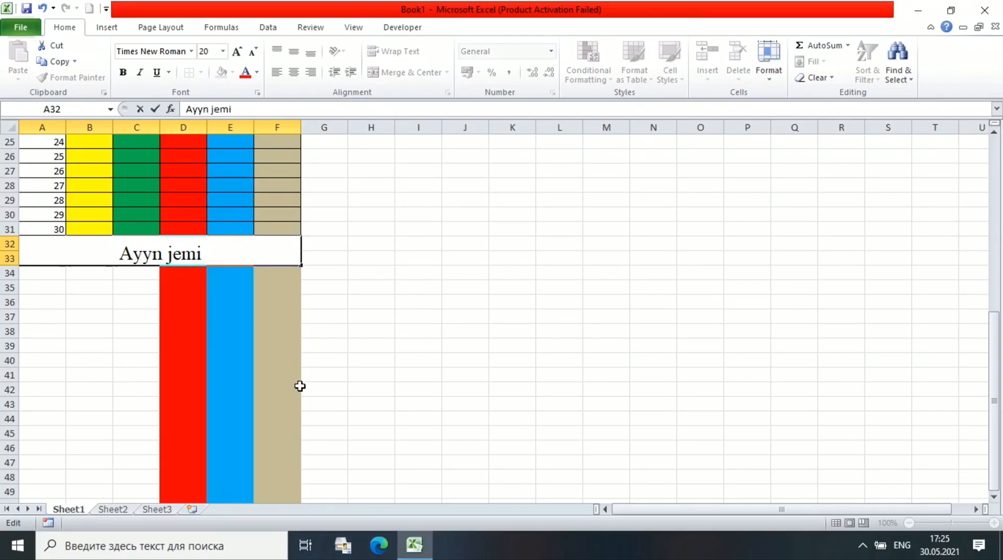
text( 40%)
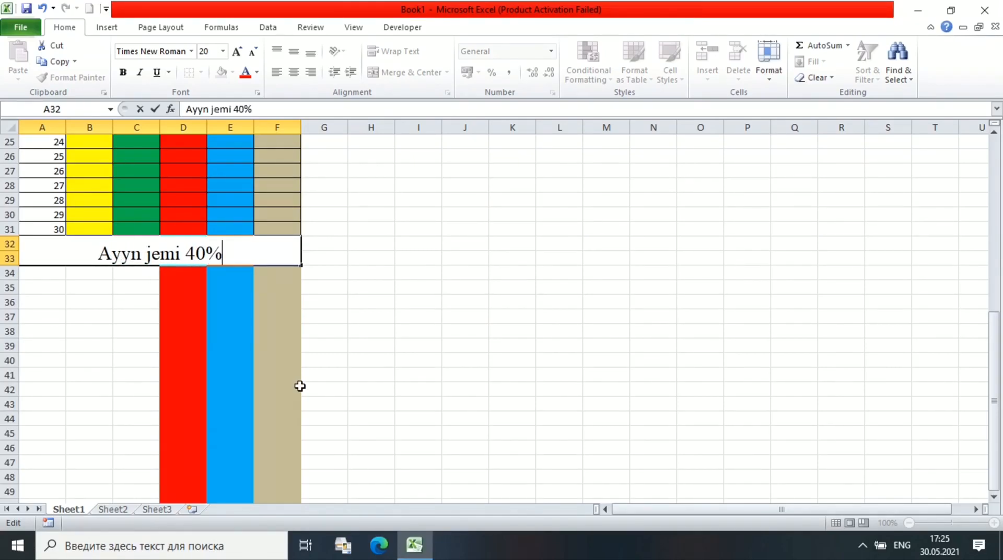
text(9)
key(BackSpace)
text((40$))
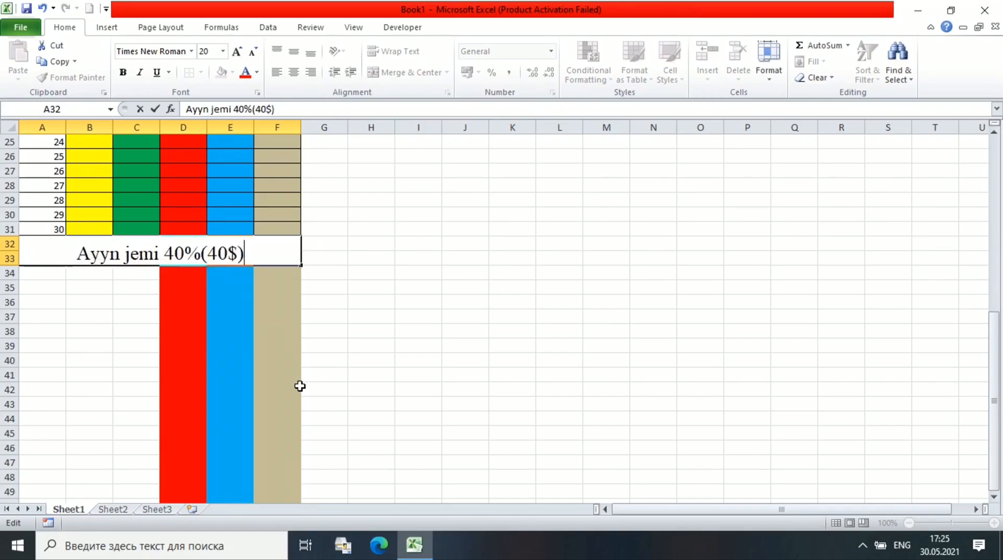
Step: Fill SDELKA for days 3 to 8 in cells B4:B9 with 2, 3, 2, 3, 3 and 2
scroll(300, 386, up, 8)
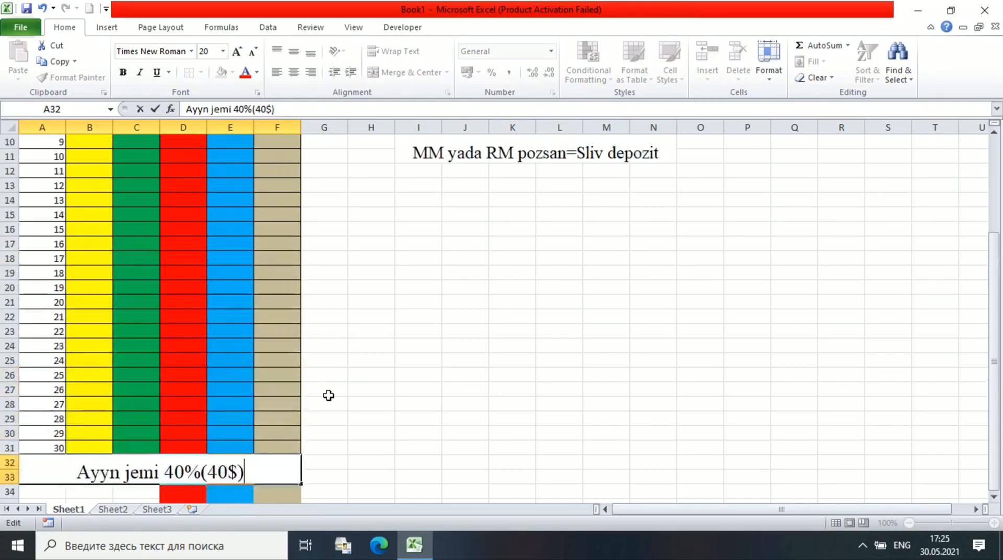
click(94, 184)
text(2)
key(Return)
text(3 2)
key(Return)
text(3)
key(Return)
text(3 2)
key(Return)
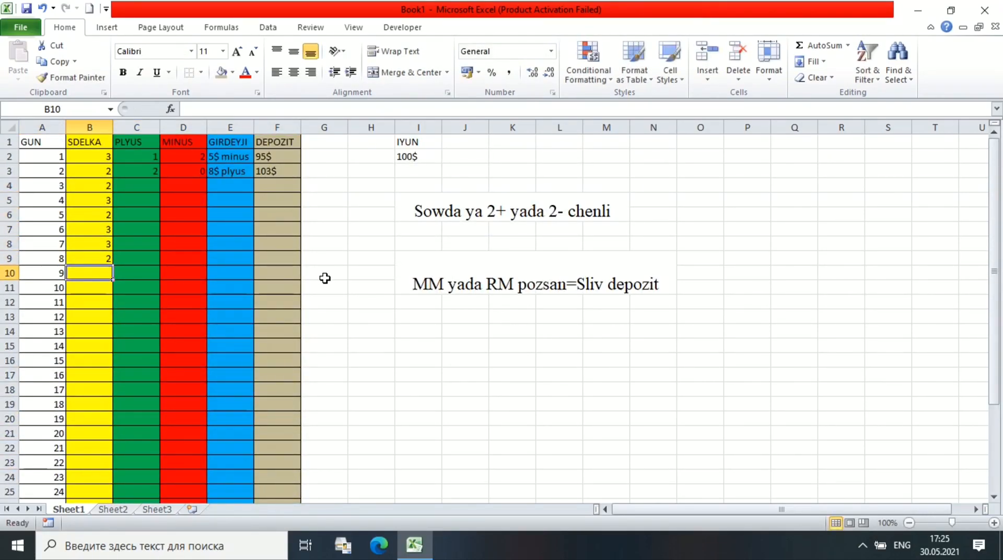
Step: Fill PLYUS for days 3 to 7 in cells C4:C8 with 2, 1, 2, 1 and 2
click(116, 201)
key(Up)
text(2)
key(Return)
text(1 2)
key(Return)
text(1)
key(Return)
text(2)
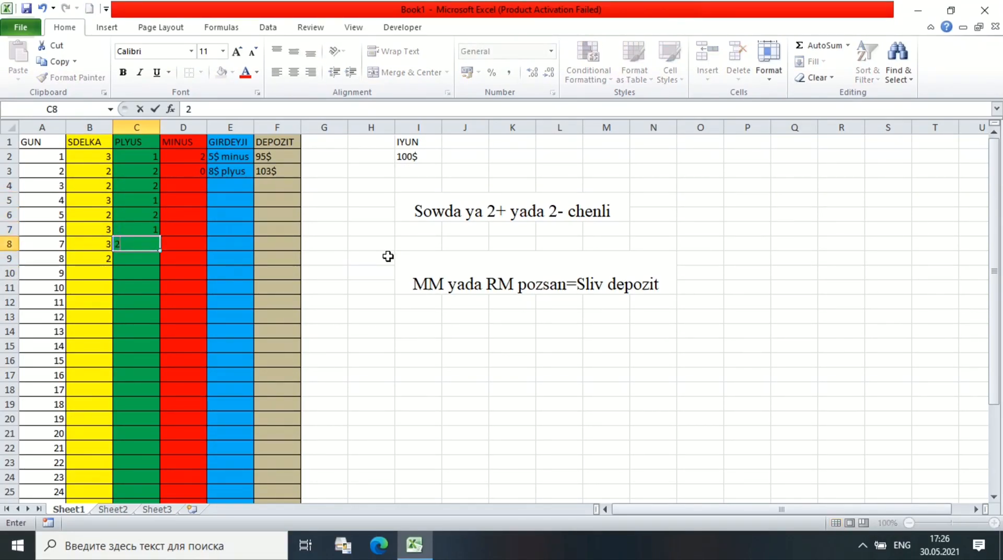
key(Return)
Step: Fill MINUS for days 3 to 8 in cells D4:D9 with 1, 1, 1, 2, 2 and 1
click(196, 188)
text(1)
key(Return)
key(Return)
text(1)
key(Up)
text(1)
key(Return)
key(Return)
text(2)
key(Return)
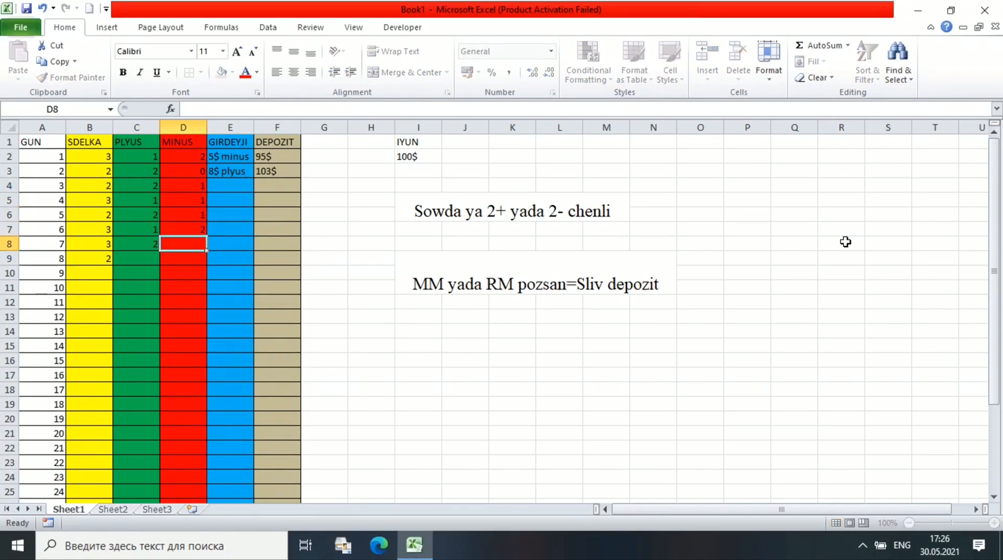
text(2)
key(Return)
text(1)
key(Return)
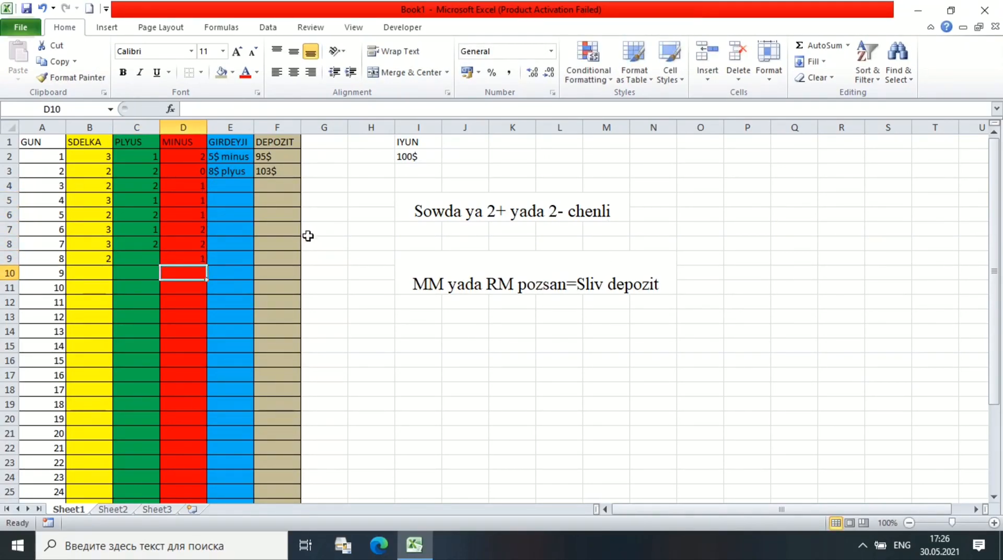
Step: Log example totals in the day 17 row: SDELKA 50, PLYUS 20 and MINUS 30
scroll(307, 236, down, 2)
click(89, 300)
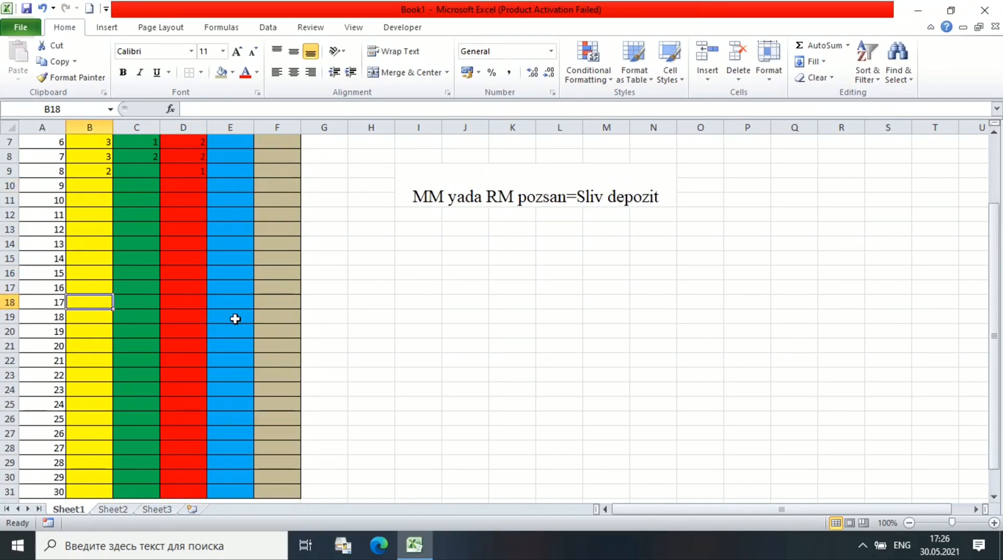
scroll(486, 248, up, 2)
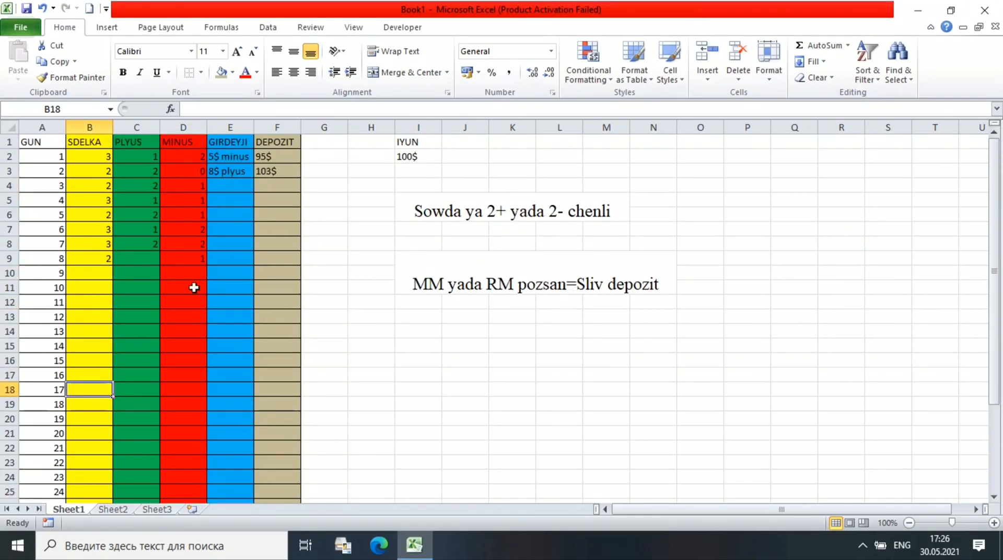
text(50)
key(Tab)
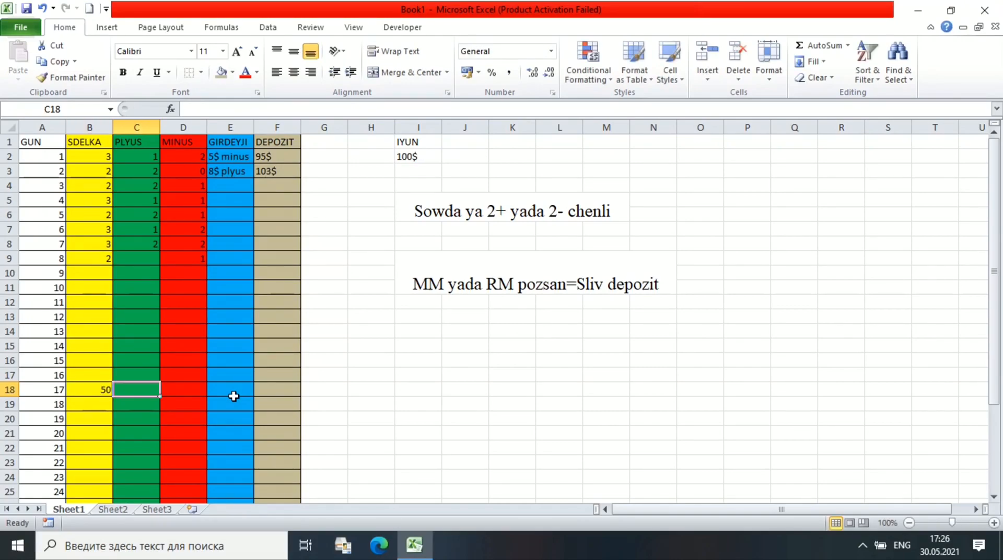
text(20)
key(Tab)
text(30)
click(224, 392)
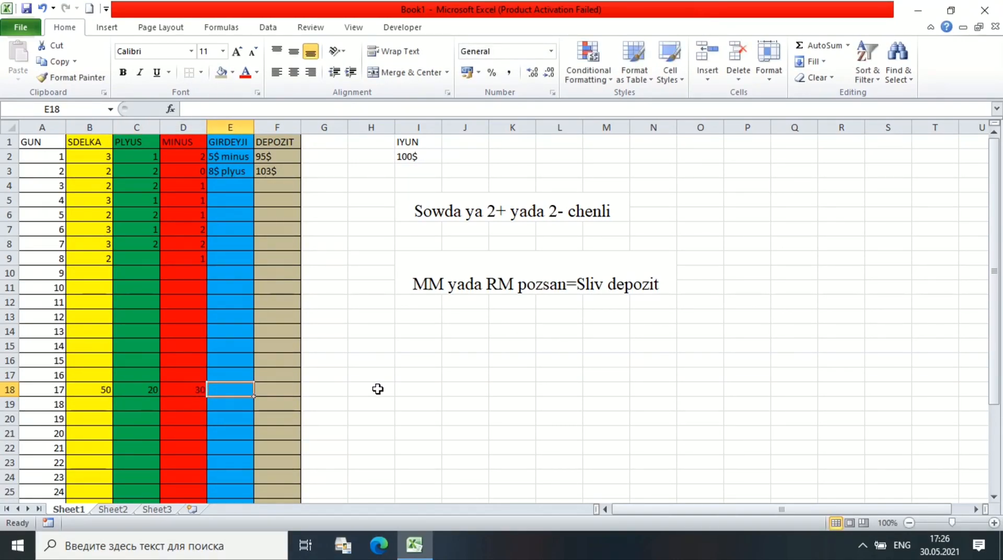
Step: Look over Sheet2 as the place for another log table, then return to Sheet1 and review the June log
scroll(11, 386, down, 4)
click(113, 509)
click(68, 509)
scroll(209, 399, up, 4)
click(111, 508)
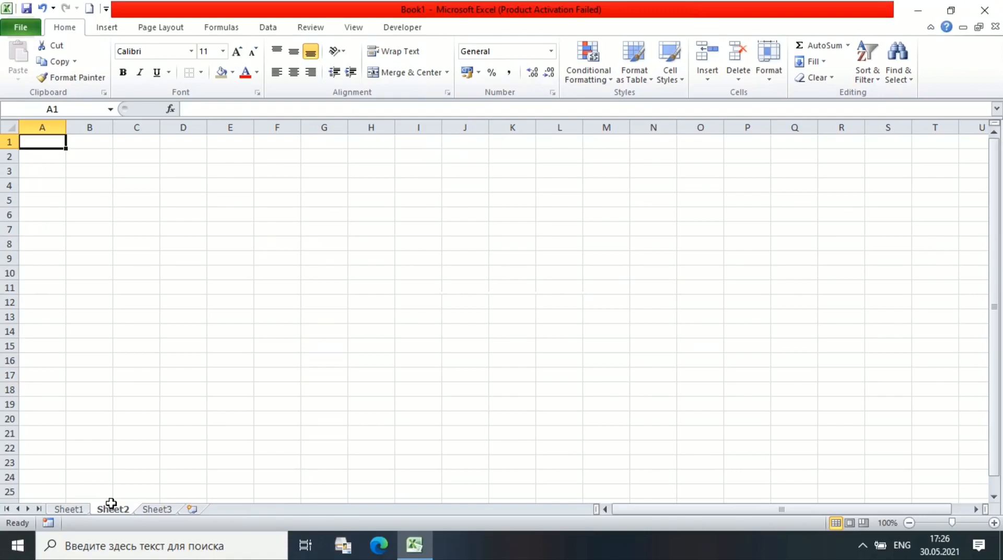
drag(46, 142, 273, 466)
click(68, 509)
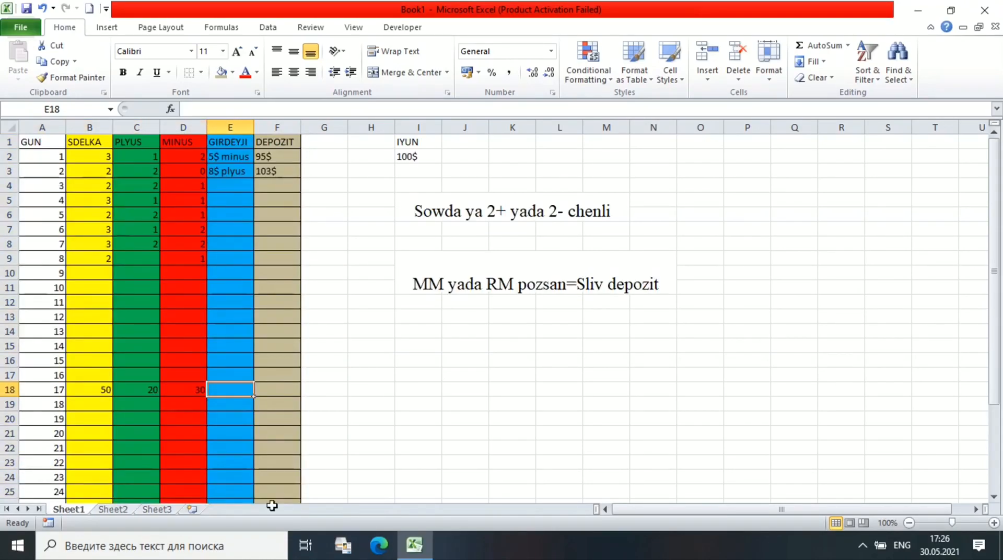
scroll(196, 401, down, 4)
scroll(175, 406, up, 5)
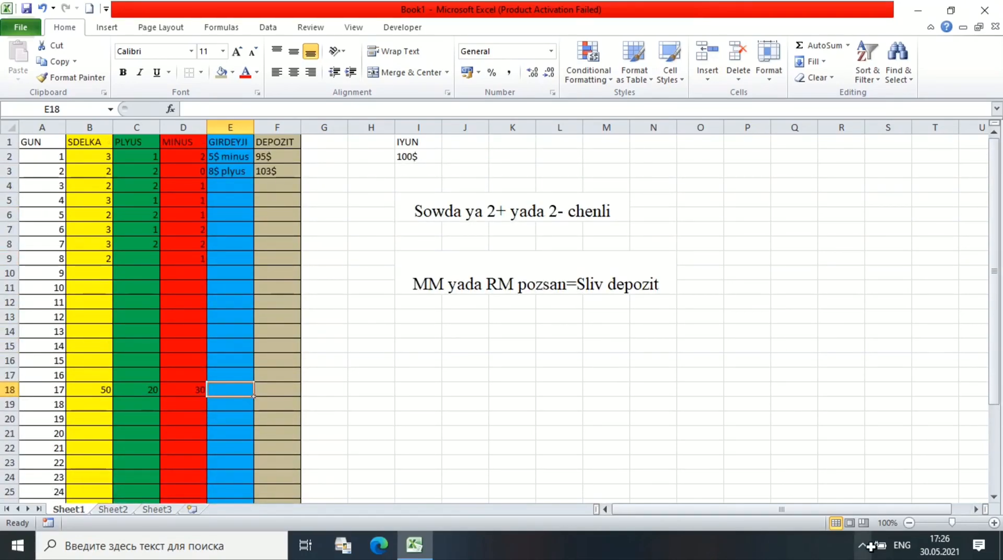
click(862, 543)
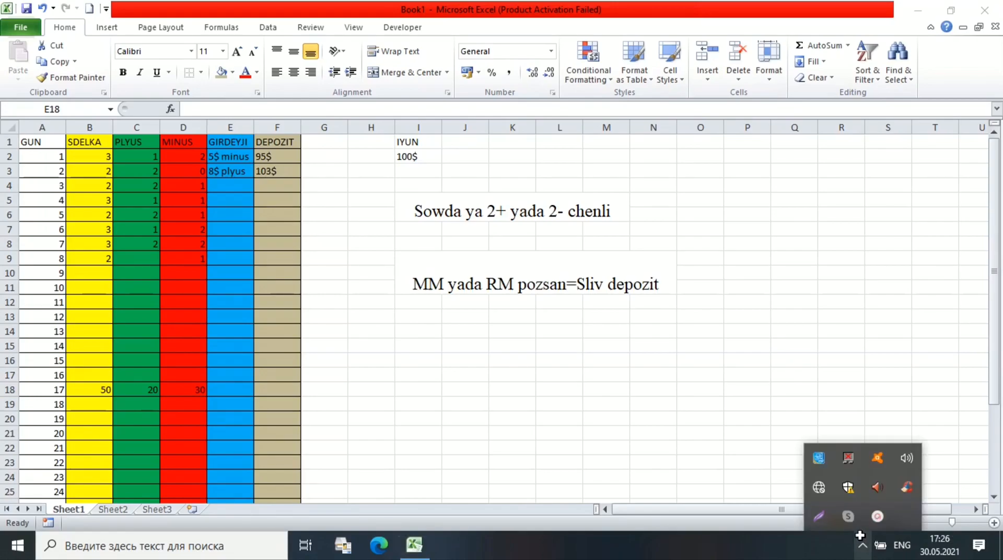
mouse_move(868, 518)
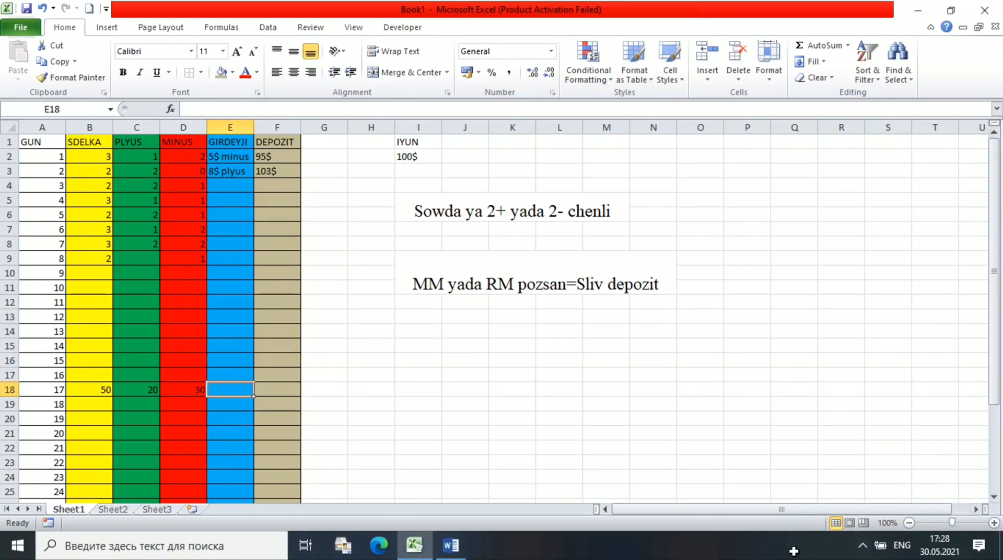
Step: Switch to the Word document T.T.O.5%.docx and examine the dollar amounts per row in its numbered tables on both pages
click(450, 545)
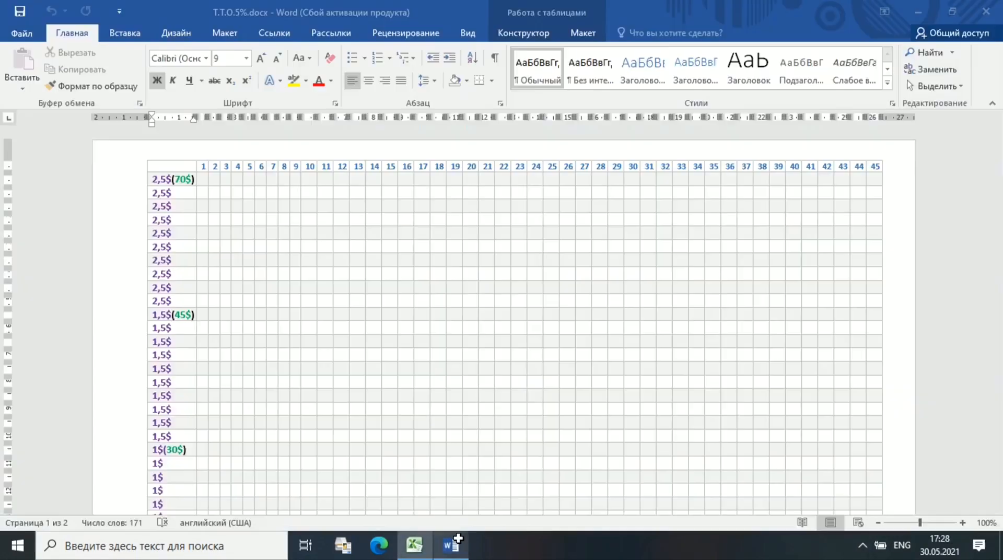
scroll(168, 419, down, 3)
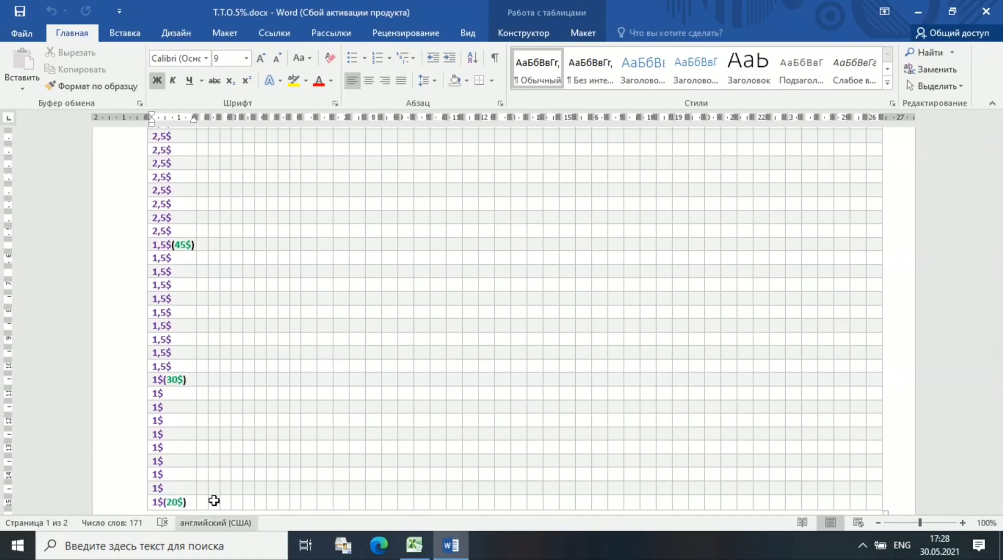
scroll(279, 366, up, 3)
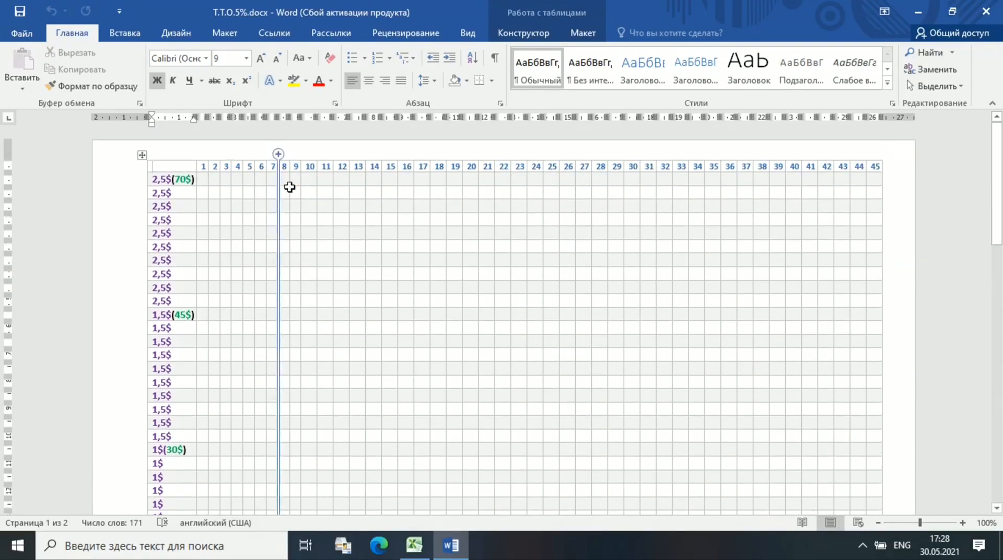
scroll(202, 414, down, 3)
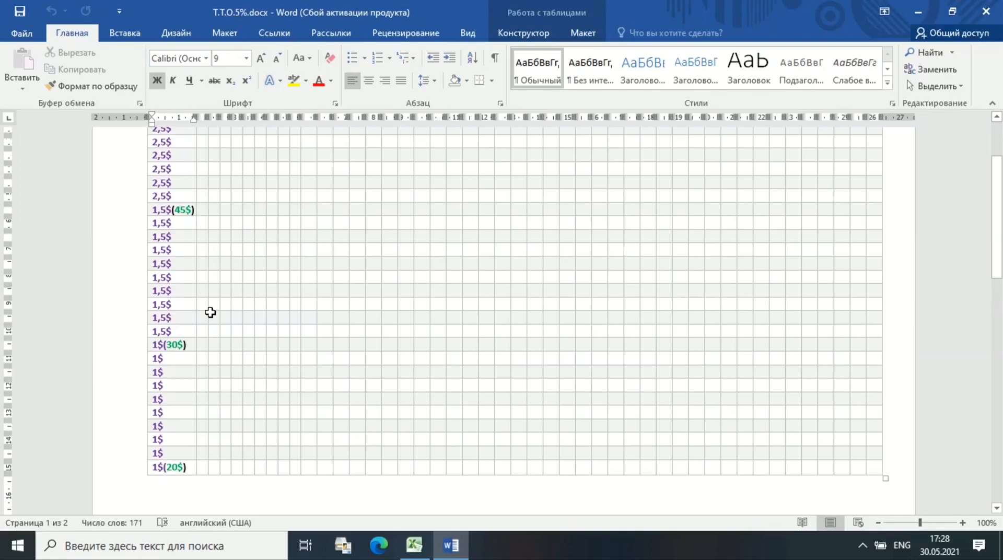
scroll(207, 222, up, 4)
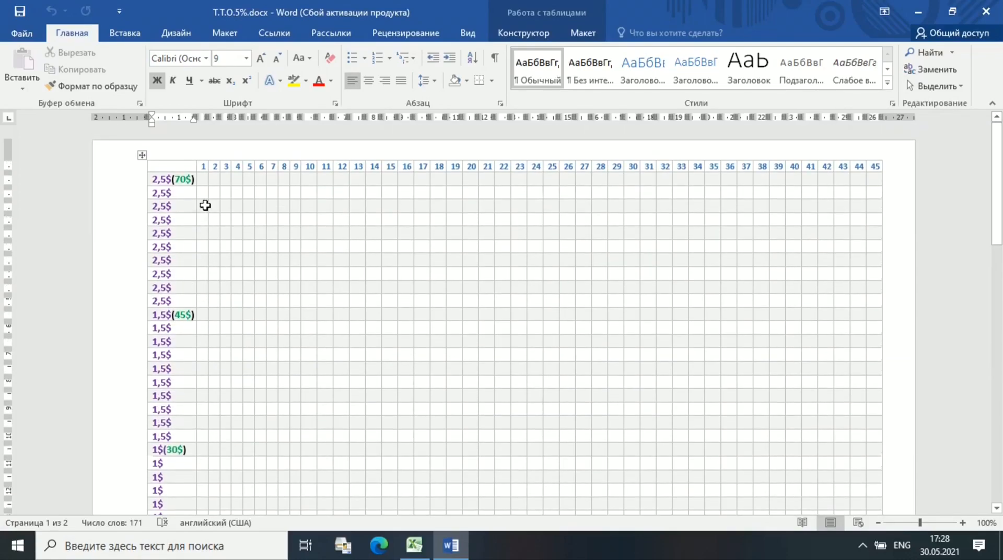
scroll(571, 385, down, 15)
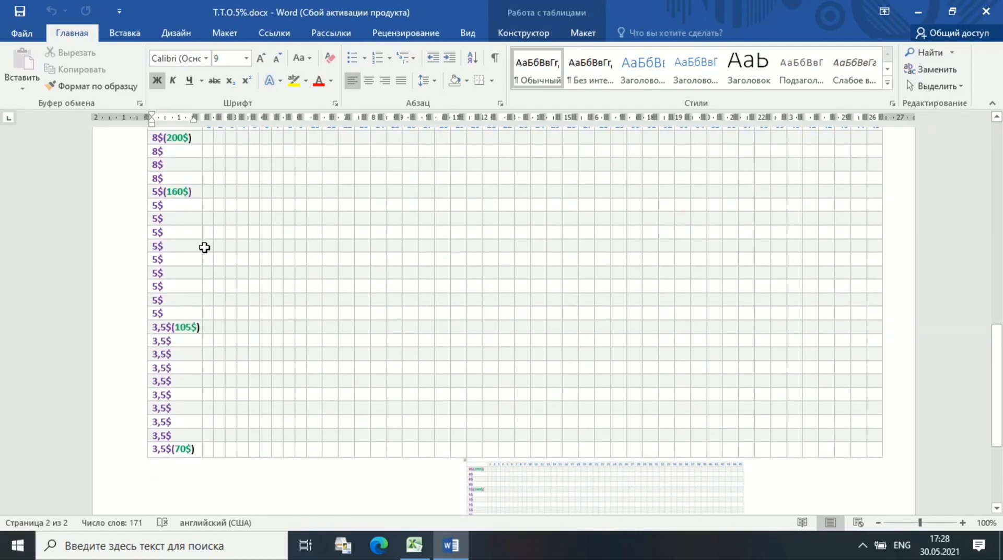
scroll(247, 447, up, 3)
scroll(248, 447, up, 2)
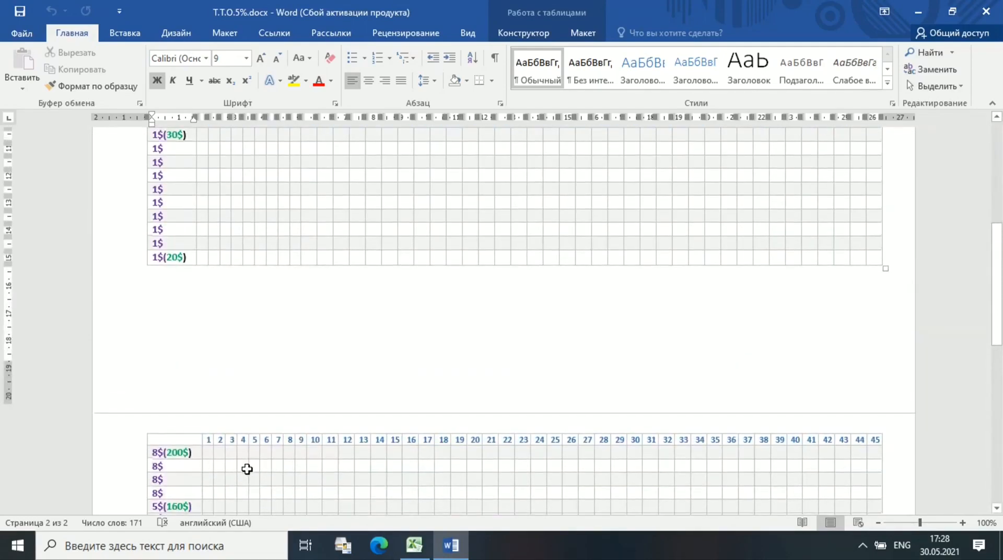
scroll(231, 349, up, 5)
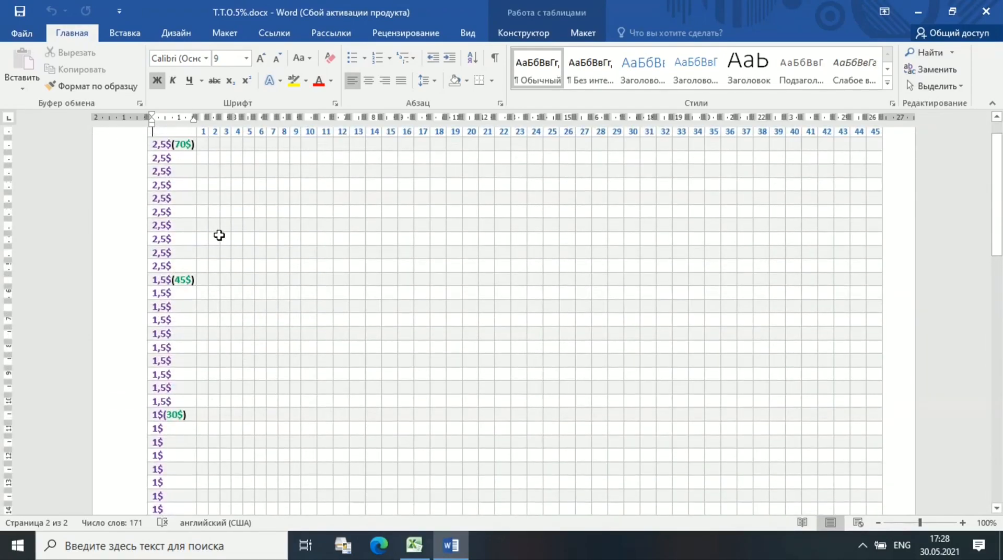
scroll(266, 355, up, 11)
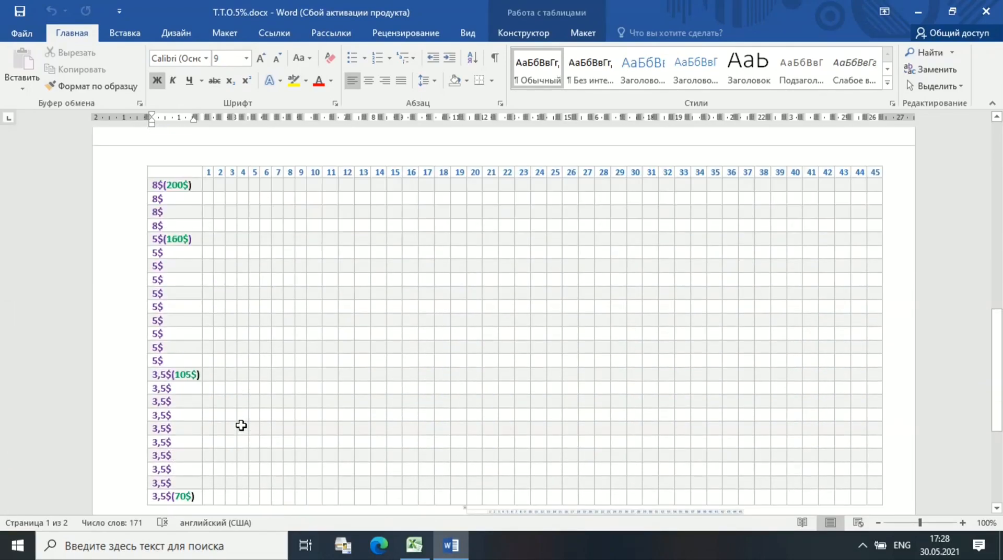
Step: Review the second page's table with the miniature marked example and trading rules beneath it, and recheck the first page's table
scroll(241, 426, down, 2)
scroll(179, 255, up, 1)
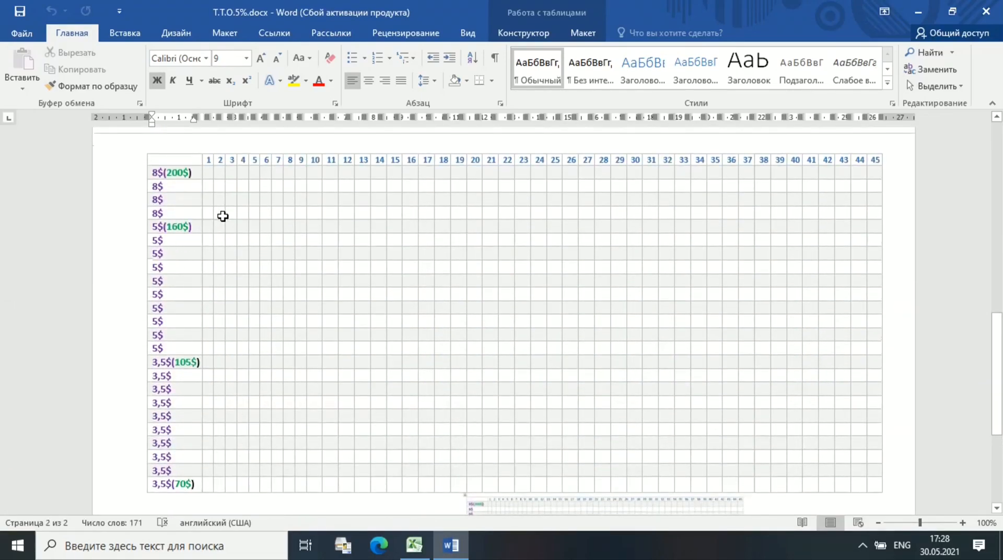
scroll(460, 364, down, 2)
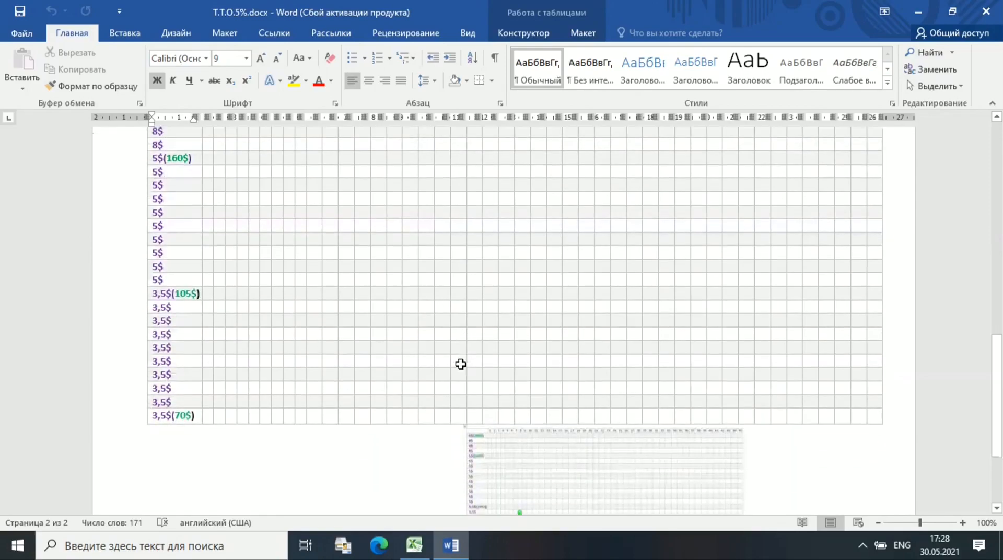
scroll(461, 365, down, 4)
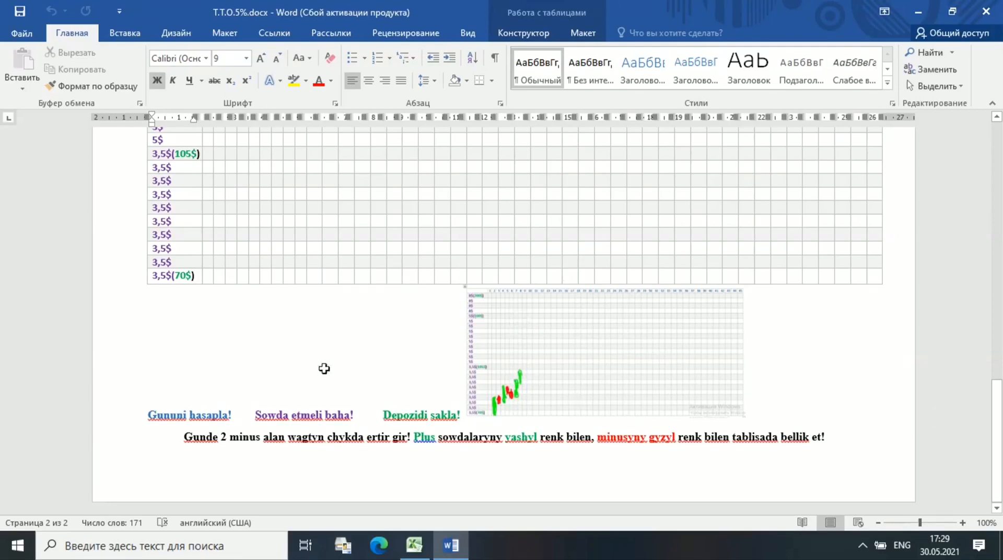
scroll(247, 320, up, 15)
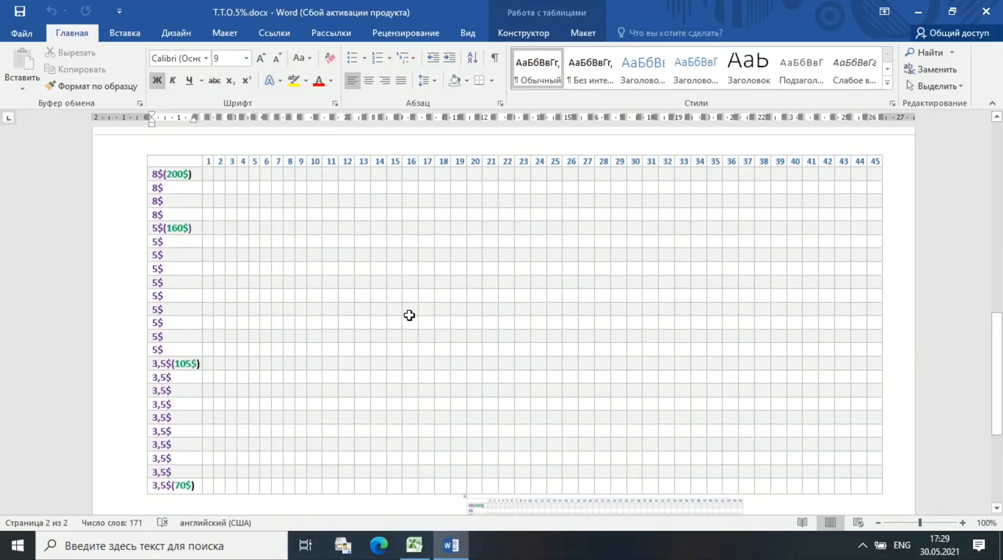
scroll(454, 325, up, 6)
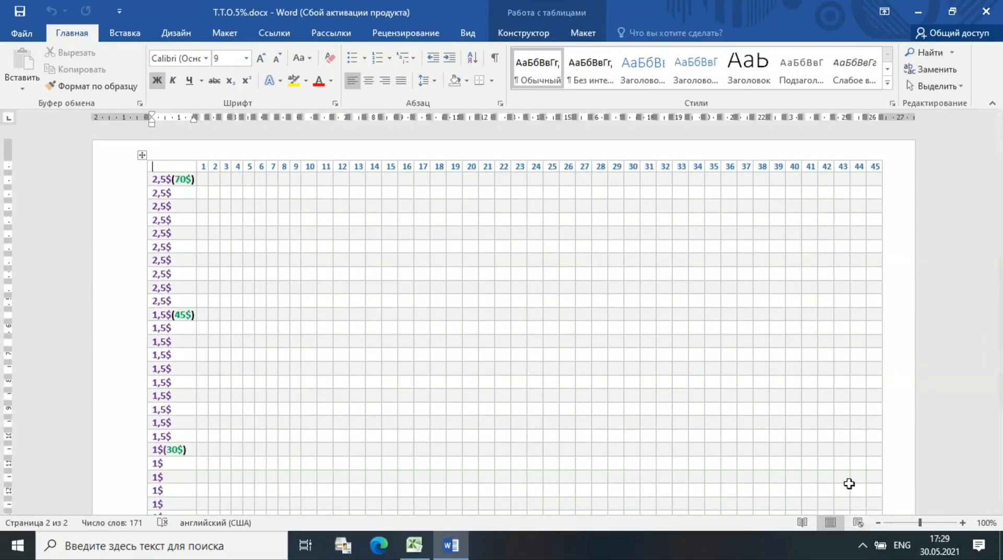
scroll(753, 406, down, 2)
scroll(753, 406, down, 4)
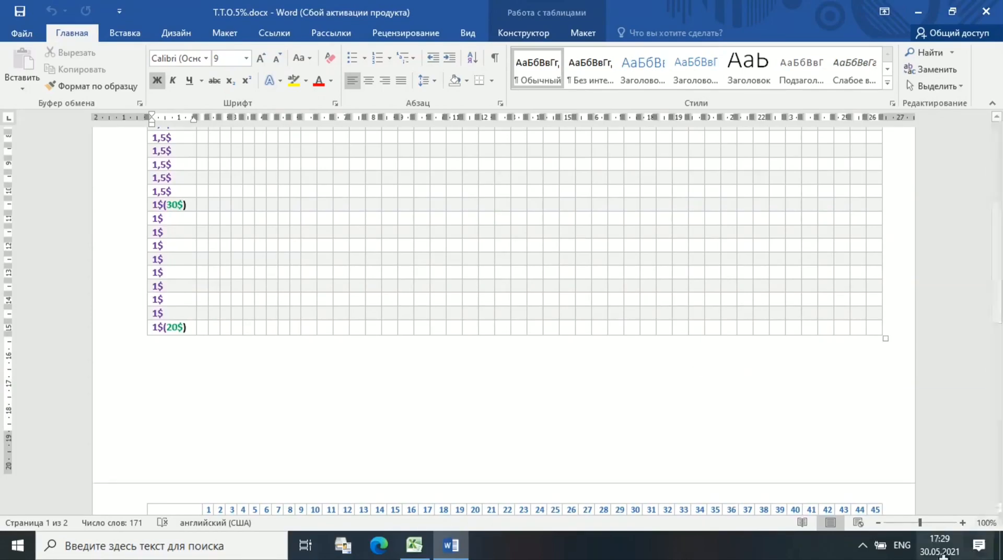
click(865, 547)
click(878, 515)
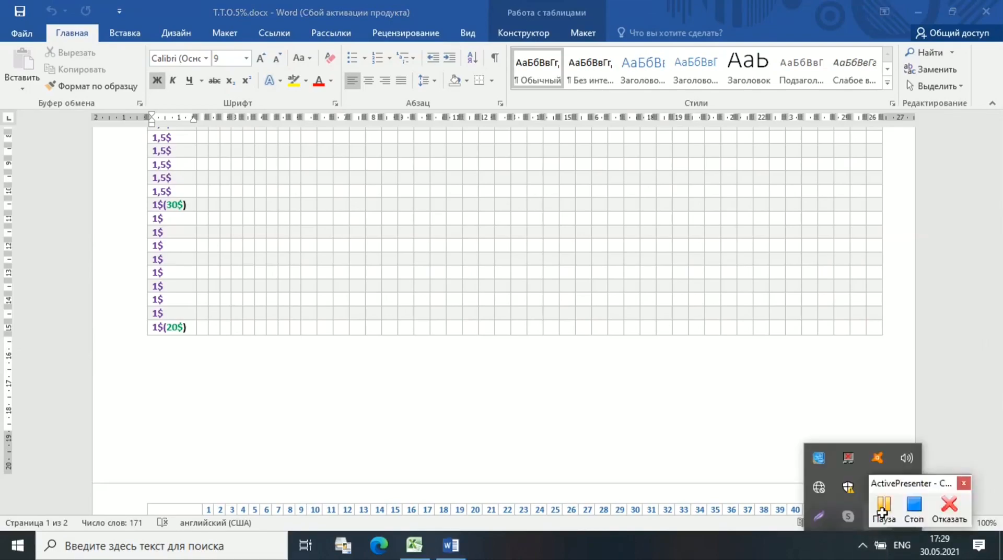